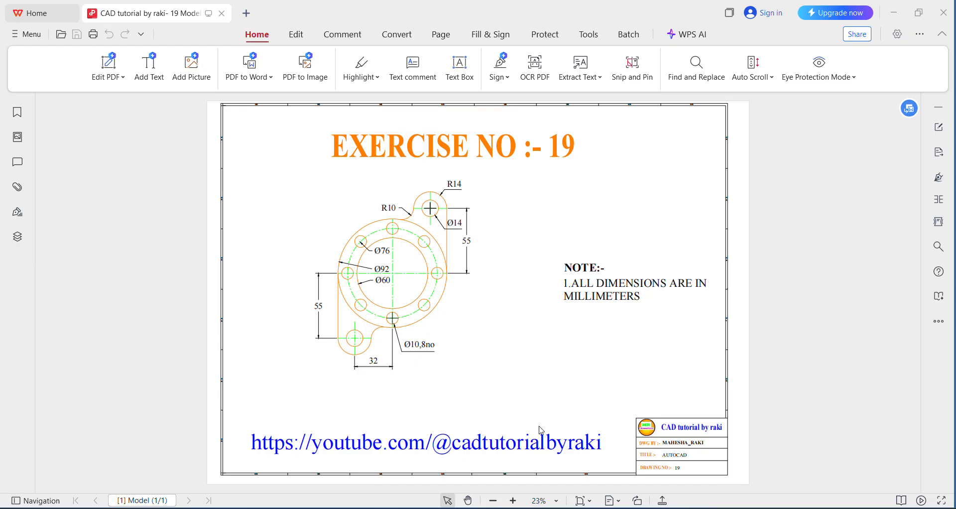
Step: Switch to AutoCAD and draw a circle with a 60 mm diameter in the empty drawing
{"action": "left_click", "coordinate": [665, 473]}
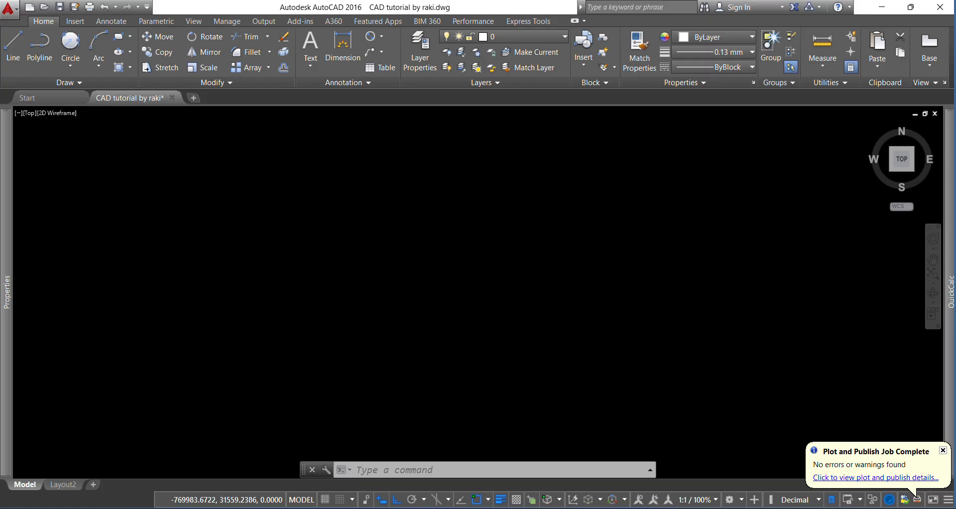
{"action": "type", "text": "c"}
{"action": "key", "text": "Return"}
{"action": "left_click", "coordinate": [406, 272]}
{"action": "type", "text": "d"}
{"action": "key", "text": "Return"}
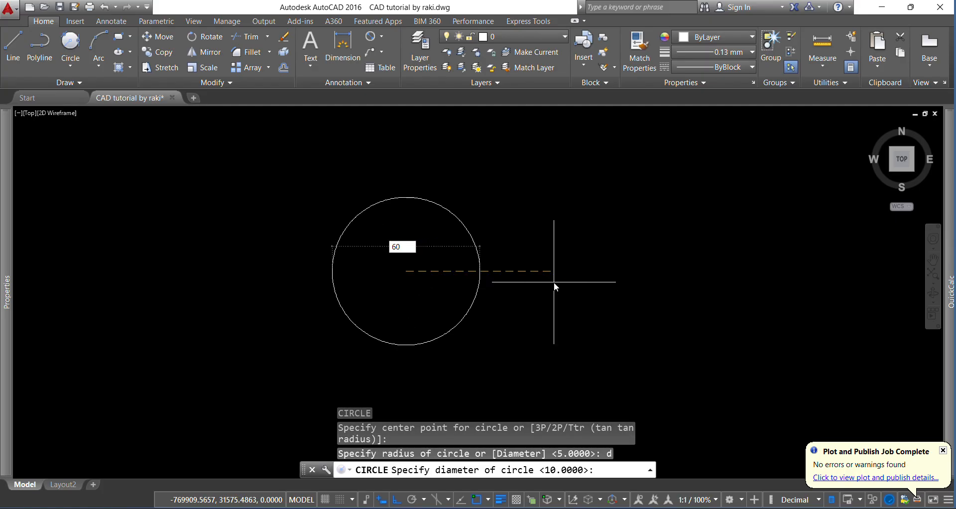
{"action": "type", "text": "60"}
{"action": "key", "text": "Return"}
Step: Draw a 76 mm diameter circle concentric with the 60 mm circle
{"action": "key", "text": "Return"}
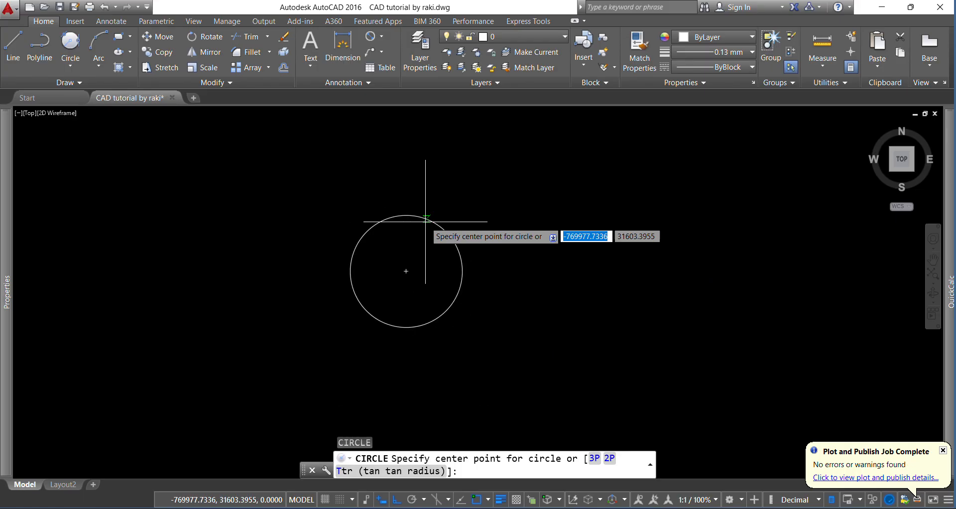
{"action": "left_click", "coordinate": [406, 271]}
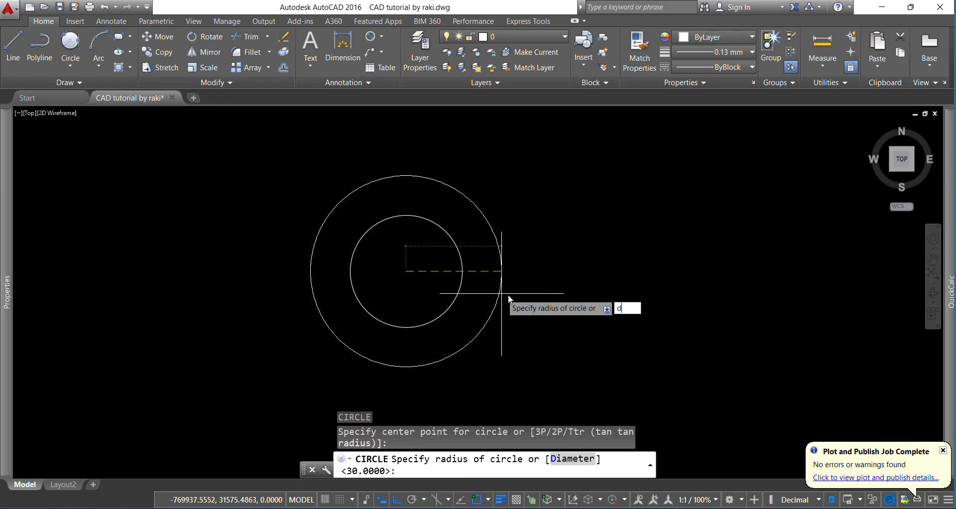
{"action": "type", "text": "d"}
{"action": "key", "text": "Return"}
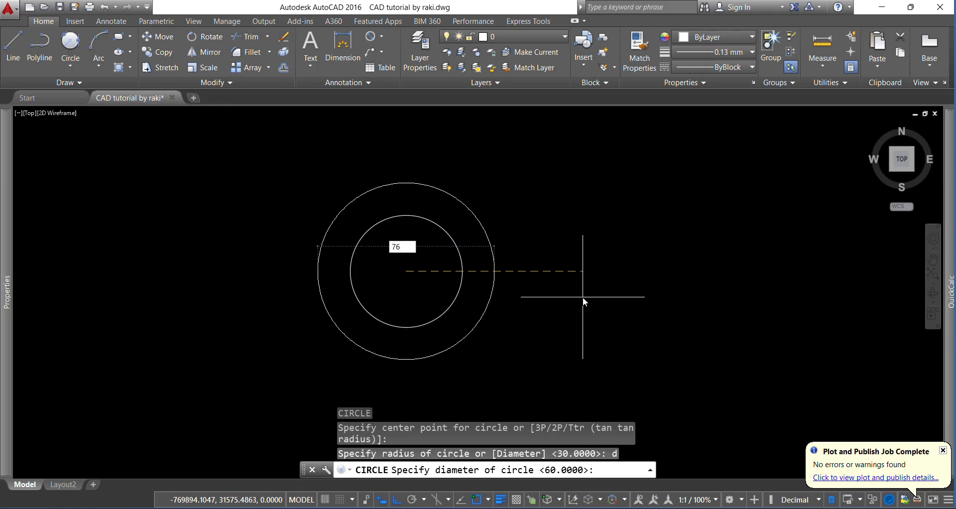
{"action": "key", "text": "Return"}
Step: Draw a 92 mm diameter circle on the same centre as the two existing circles
{"action": "key", "text": "Return"}
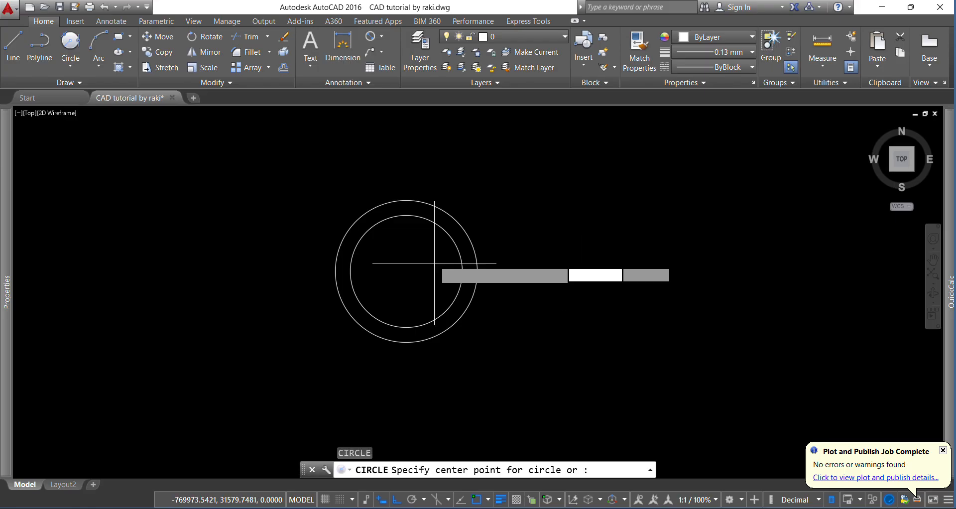
{"action": "left_click", "coordinate": [407, 272]}
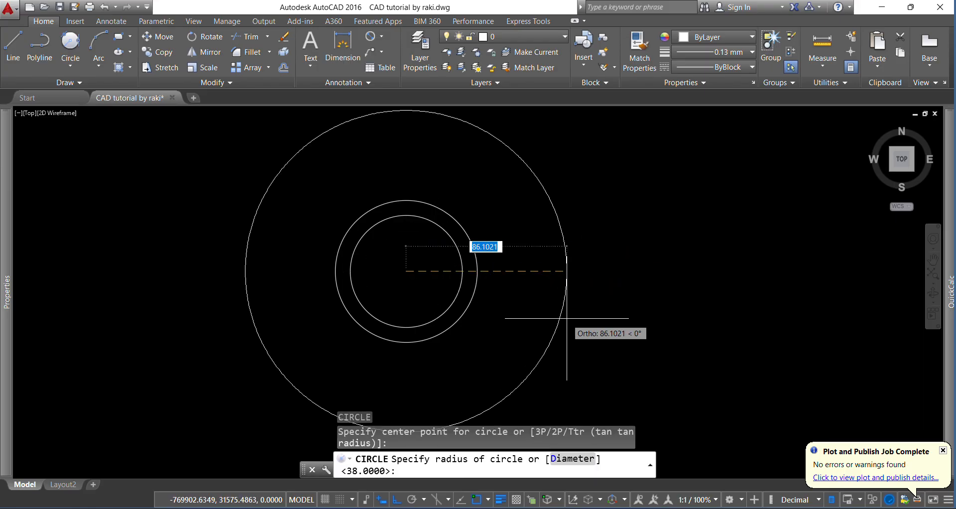
{"action": "type", "text": "d"}
{"action": "key", "text": "Return"}
{"action": "type", "text": "9"}
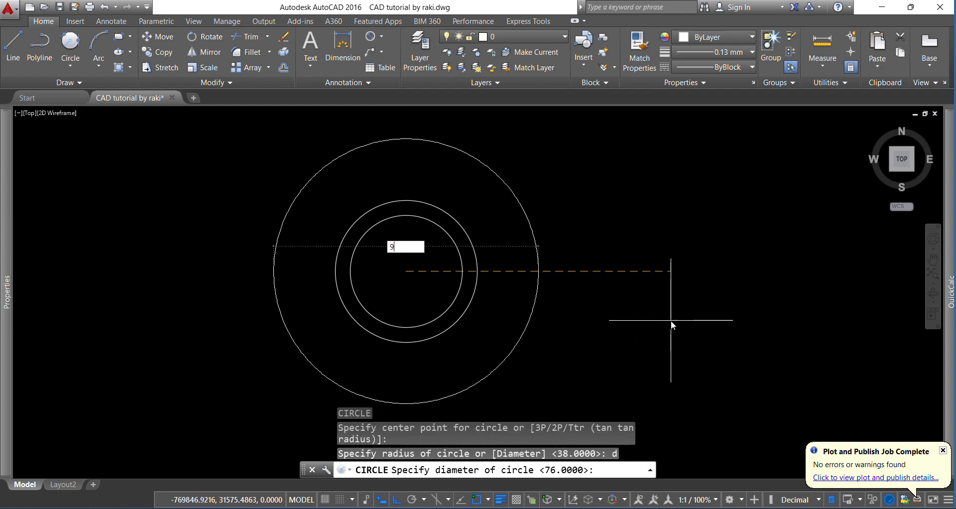
{"action": "type", "text": "2"}
{"action": "key", "text": "Return"}
Step: Draw horizontal and vertical centre lines joining the opposite quadrant points of the 92 mm circle
{"action": "type", "text": "l"}
{"action": "key", "text": "Return"}
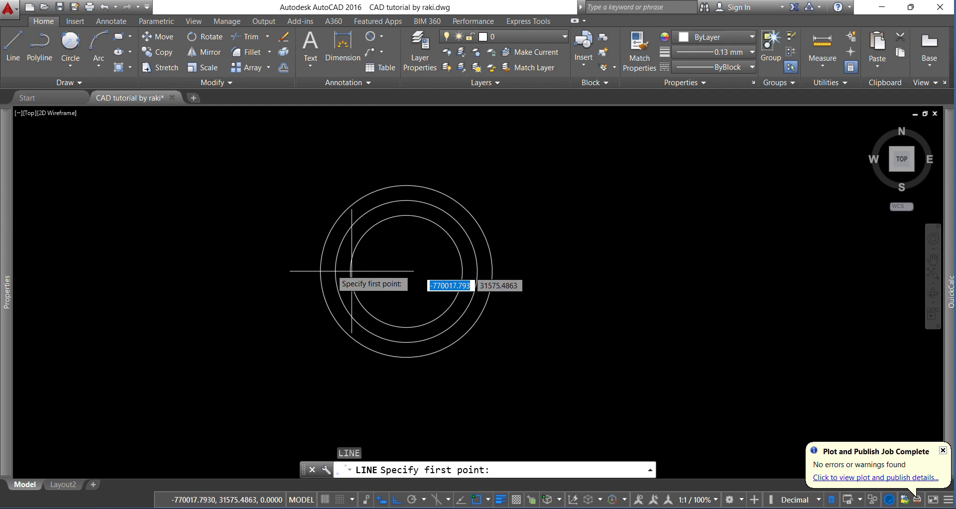
{"action": "left_click", "coordinate": [320, 272]}
{"action": "left_click", "coordinate": [491, 272]}
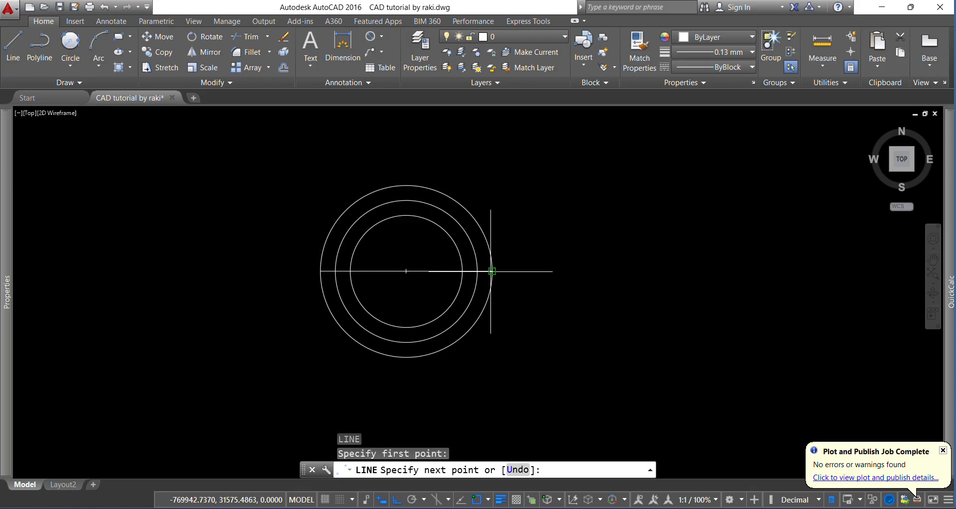
{"action": "key", "text": "Return"}
{"action": "key", "text": "Return"}
{"action": "left_click", "coordinate": [406, 185]}
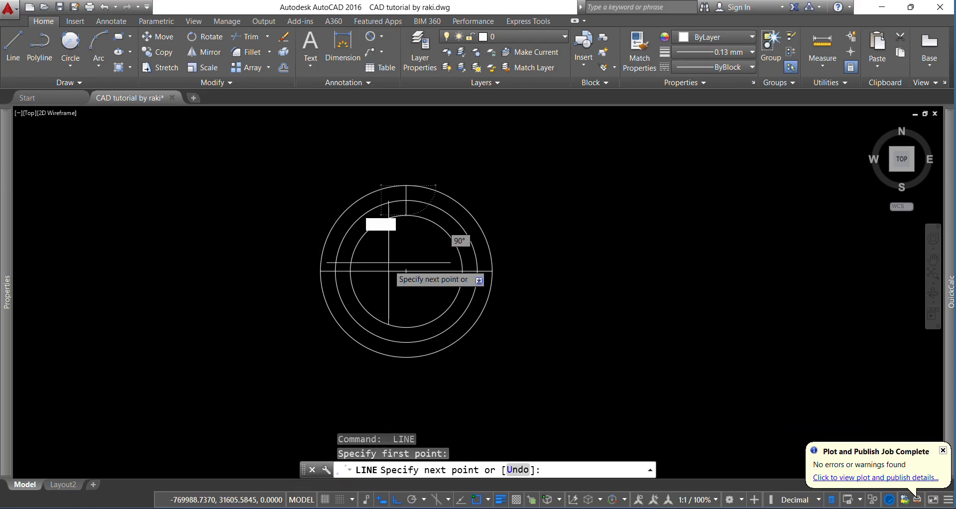
{"action": "left_click", "coordinate": [407, 357]}
{"action": "key", "text": "Escape"}
{"action": "key", "text": "Escape"}
Step: Draw a 10 mm diameter hole where the vertical centre line meets the lower part of the 76 mm circle
{"action": "scroll", "coordinate": [413, 346], "scroll_direction": "up", "scroll_amount": 8}
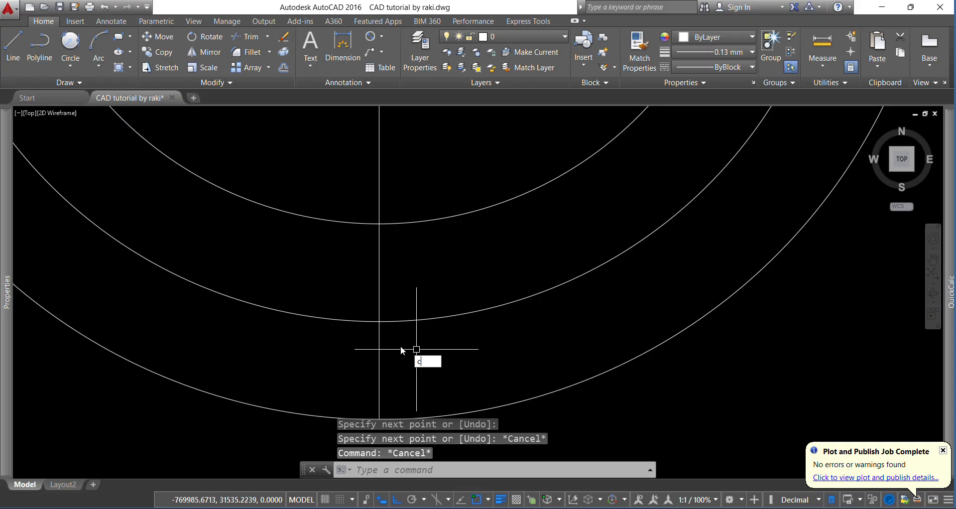
{"action": "type", "text": "c"}
{"action": "key", "text": "Return"}
{"action": "left_click", "coordinate": [380, 322]}
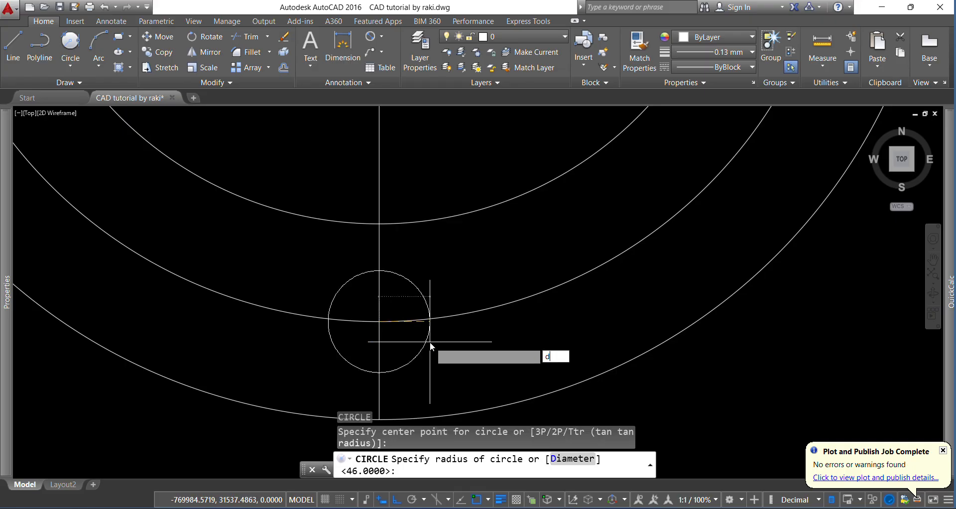
{"action": "type", "text": "d"}
{"action": "key", "text": "Return"}
{"action": "type", "text": "10"}
{"action": "key", "text": "Return"}
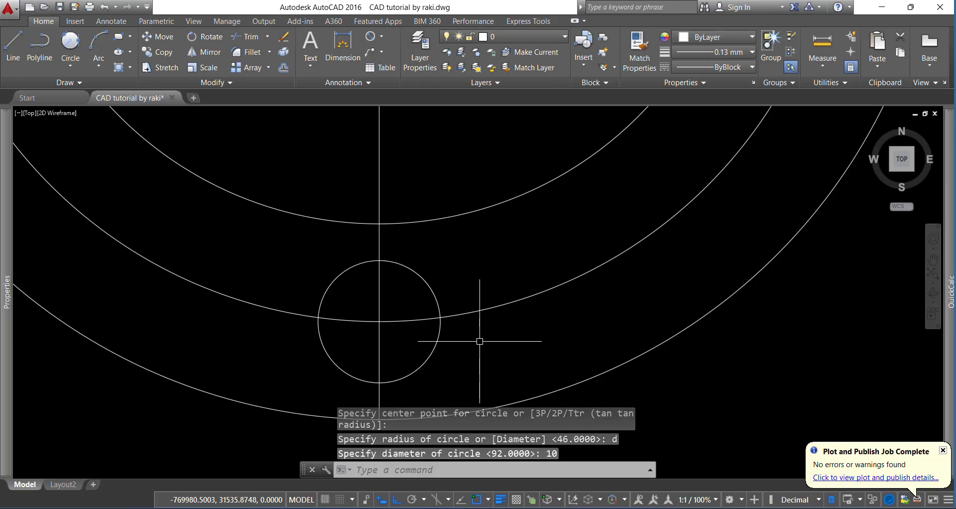
{"action": "key", "text": "Escape"}
{"action": "key", "text": "Escape"}
Step: Check the reference drawing, and polar-array the 10 mm hole around the common centre with 8 items
{"action": "key", "text": "alt+Tab"}
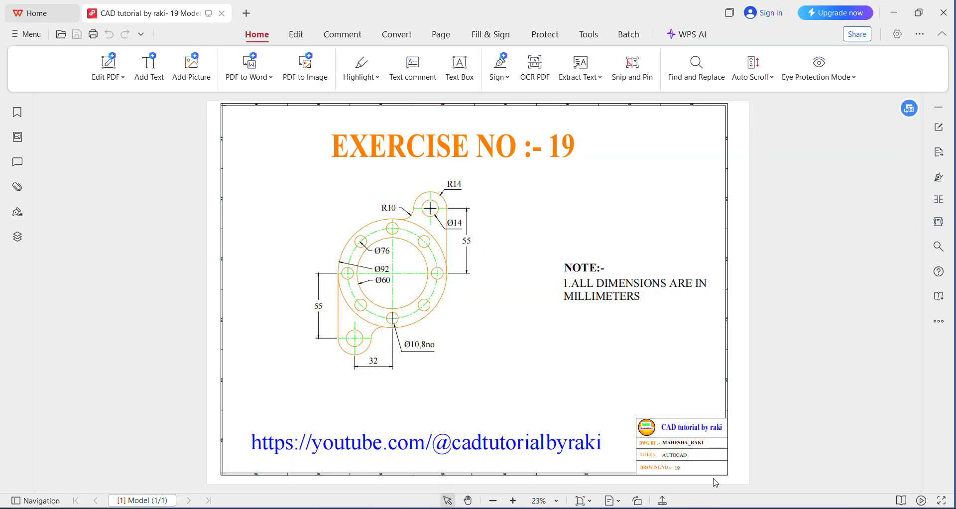
{"action": "key", "text": "alt+Tab"}
{"action": "scroll", "coordinate": [548, 339], "scroll_direction": "down", "scroll_amount": 3}
{"action": "scroll", "coordinate": [494, 345], "scroll_direction": "up", "scroll_amount": 5}
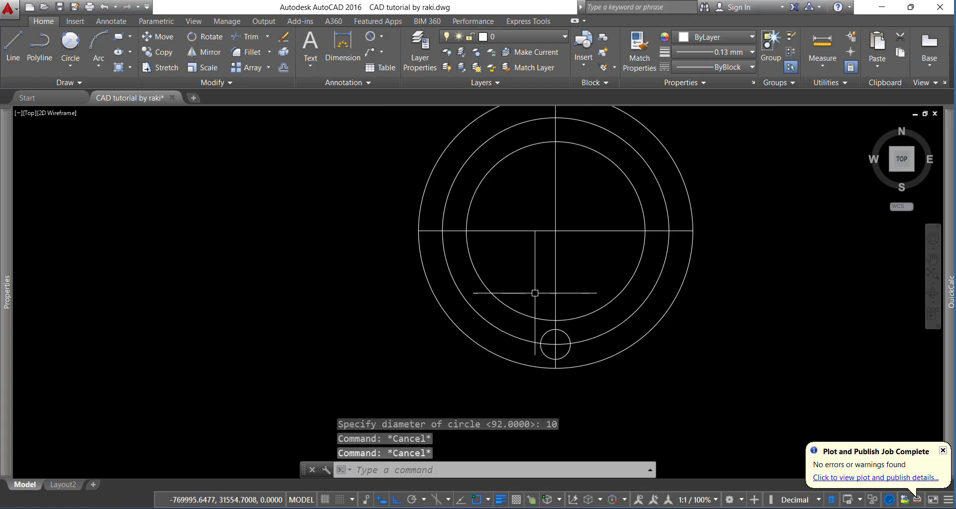
{"action": "left_click", "coordinate": [534, 293]}
{"action": "left_click", "coordinate": [579, 365]}
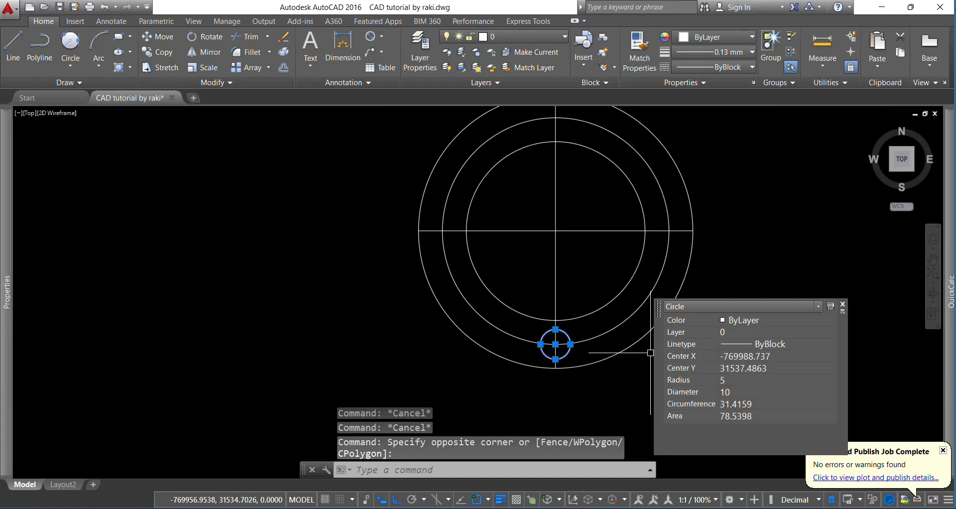
{"action": "type", "text": "arr"}
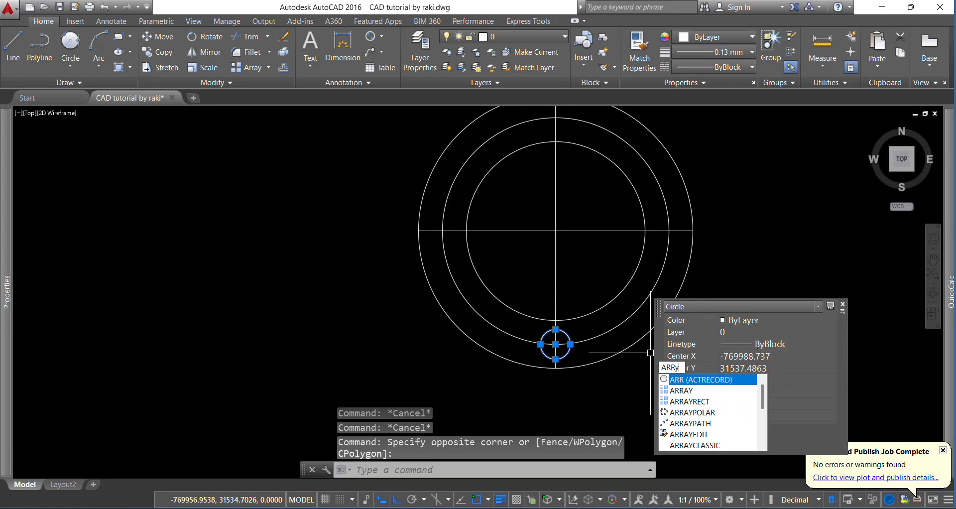
{"action": "key", "text": "Return"}
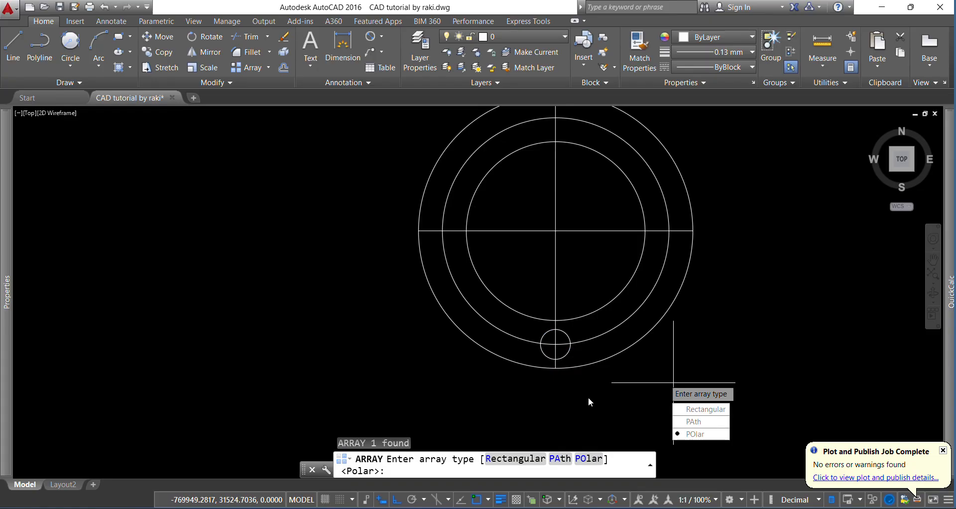
{"action": "left_click", "coordinate": [692, 434]}
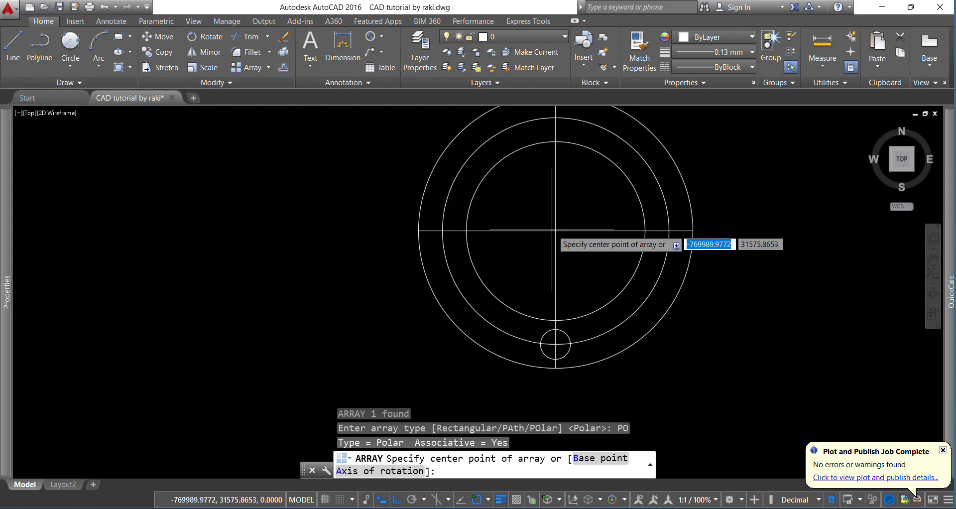
{"action": "left_click", "coordinate": [555, 231]}
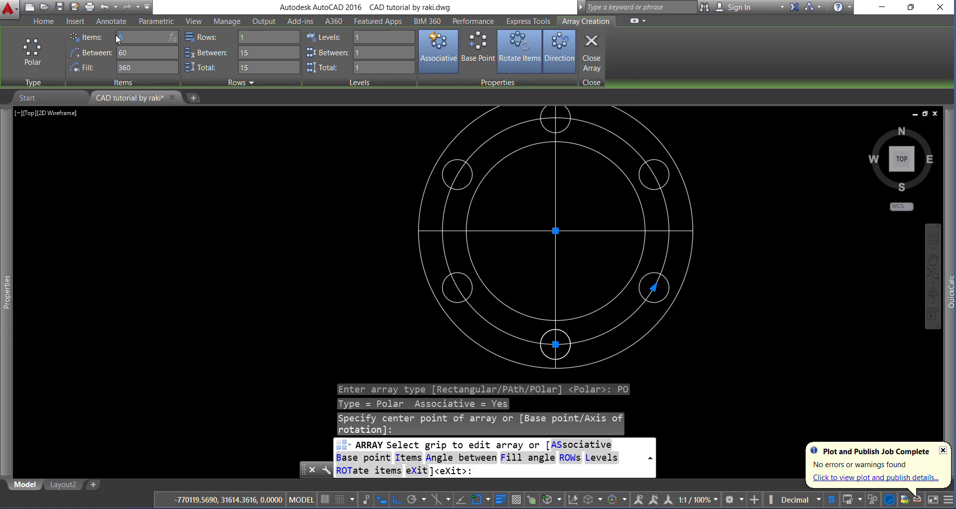
{"action": "left_click", "coordinate": [586, 63]}
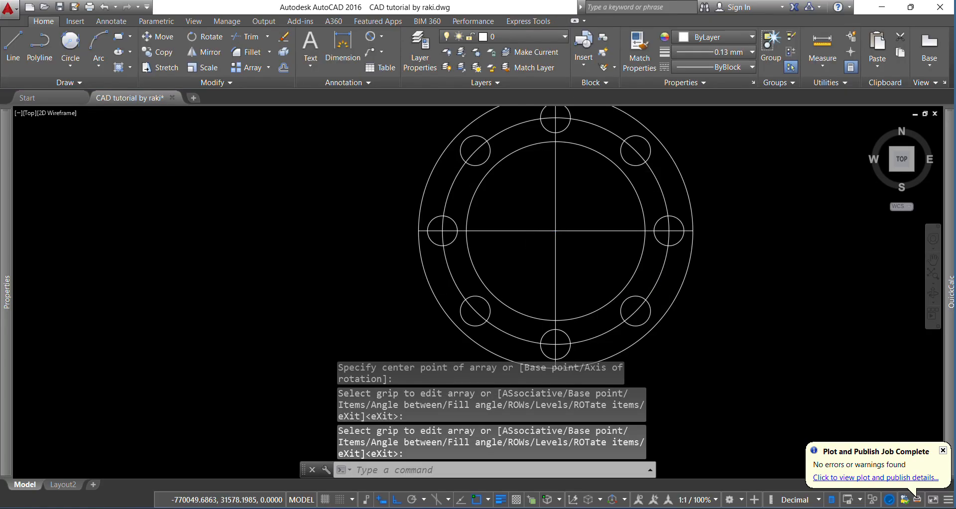
Step: Explode the polar array of holes into individual circles
{"action": "scroll", "coordinate": [524, 185], "scroll_direction": "down", "scroll_amount": 3}
{"action": "scroll", "coordinate": [524, 185], "scroll_direction": "up", "scroll_amount": 3}
{"action": "left_click", "coordinate": [517, 188]}
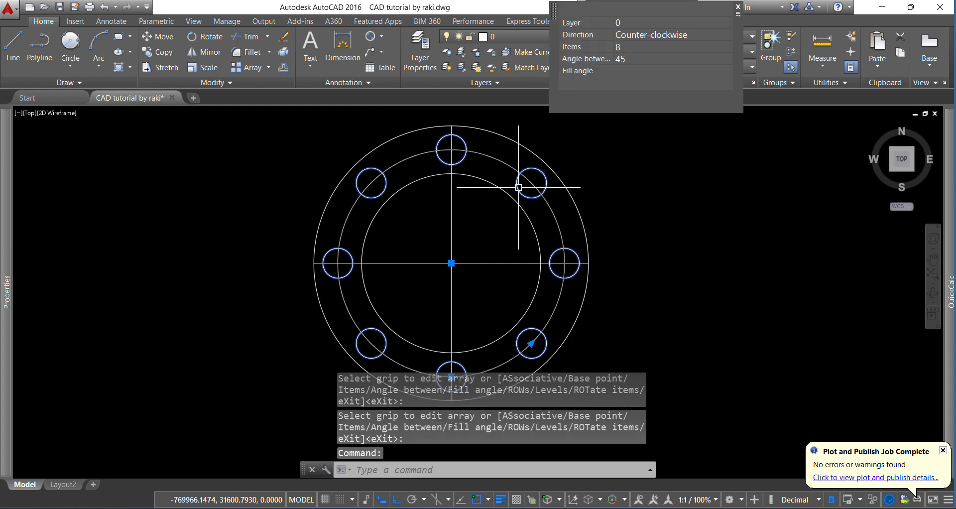
{"action": "type", "text": "x"}
{"action": "key", "text": "Return"}
{"action": "key", "text": "Escape"}
{"action": "key", "text": "Escape"}
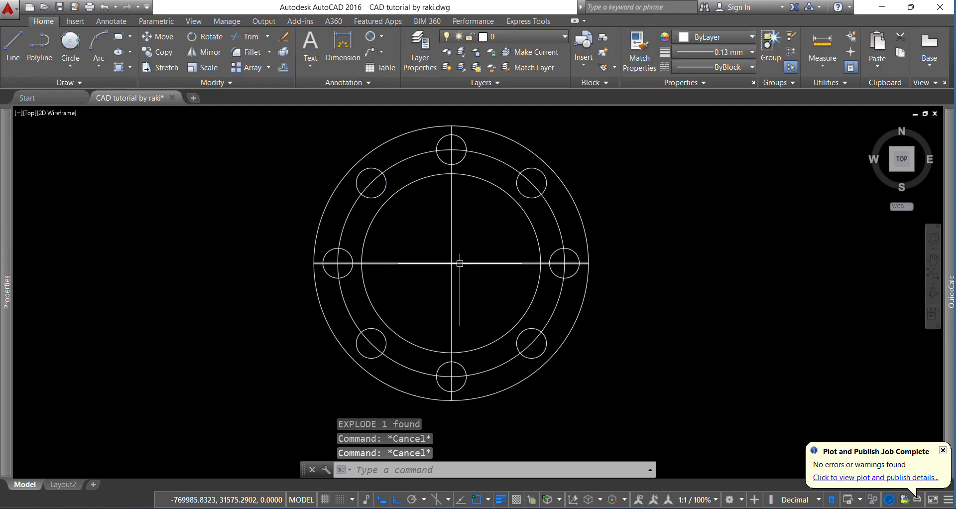
Step: Check the reference drawing's dimensions and offset the horizontal centre line 55 mm downward
{"action": "scroll", "coordinate": [449, 291], "scroll_direction": "down", "scroll_amount": 3}
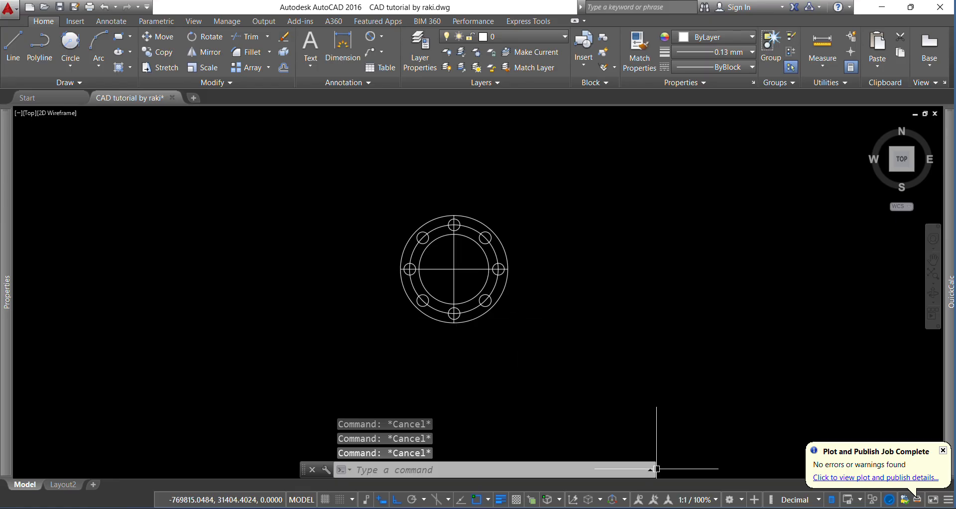
{"action": "left_click", "coordinate": [651, 493]}
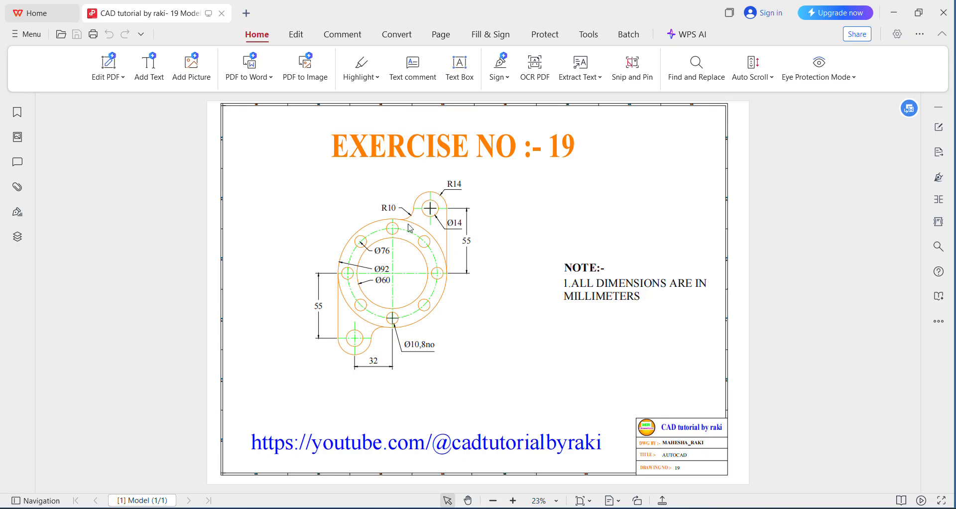
{"action": "left_click", "coordinate": [894, 12]}
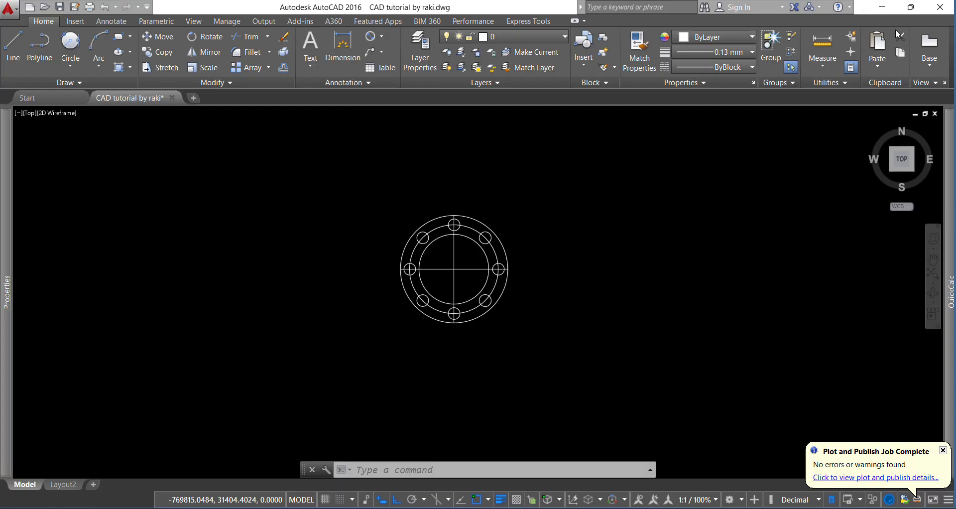
{"action": "type", "text": "o"}
{"action": "key", "text": "Return"}
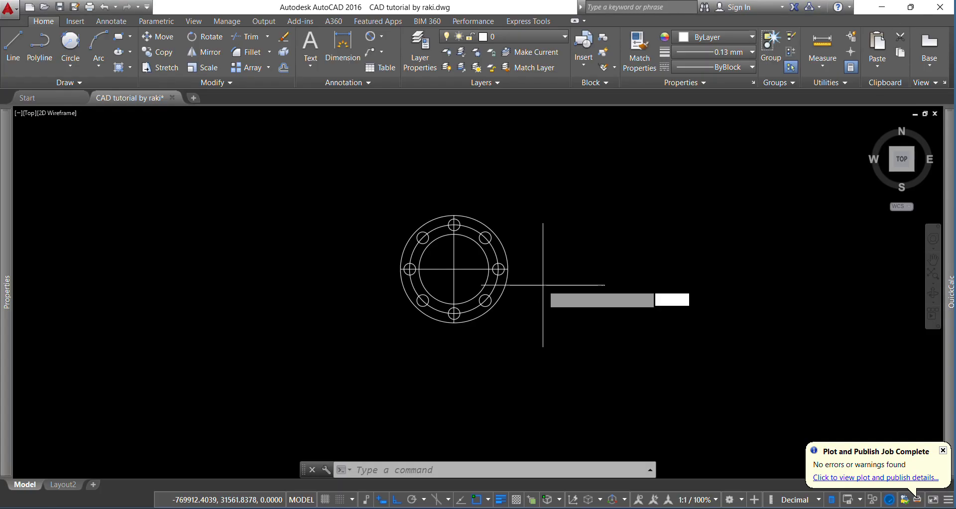
{"action": "type", "text": "55"}
{"action": "key", "text": "Return"}
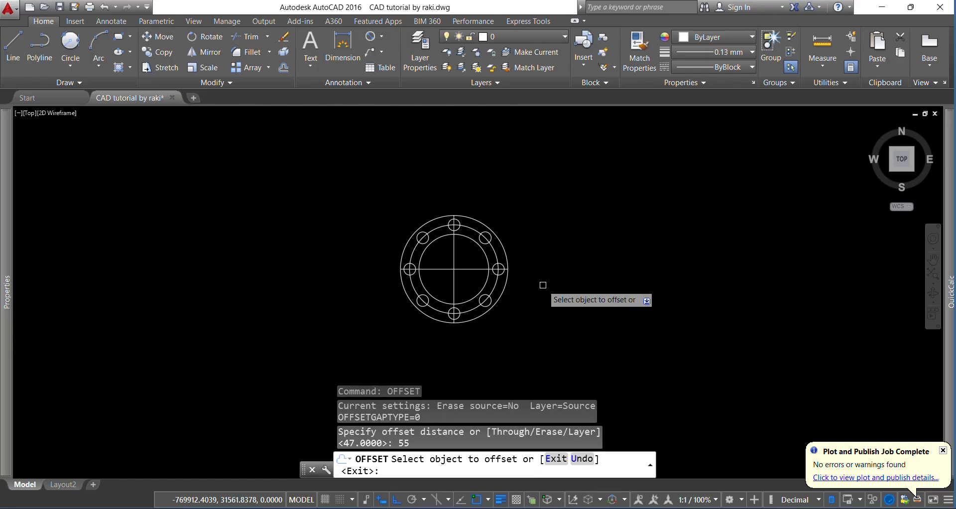
{"action": "left_click", "coordinate": [470, 271]}
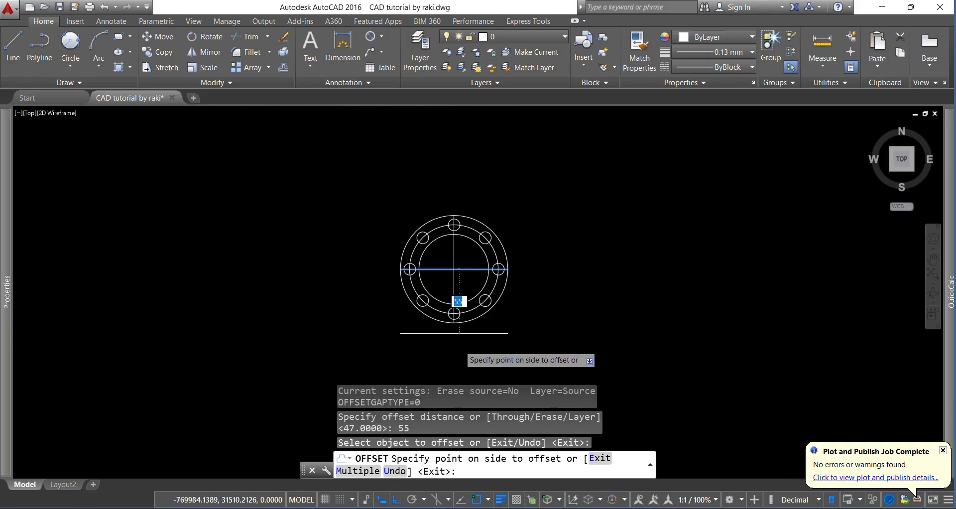
{"action": "left_click", "coordinate": [513, 309]}
{"action": "key", "text": "Escape"}
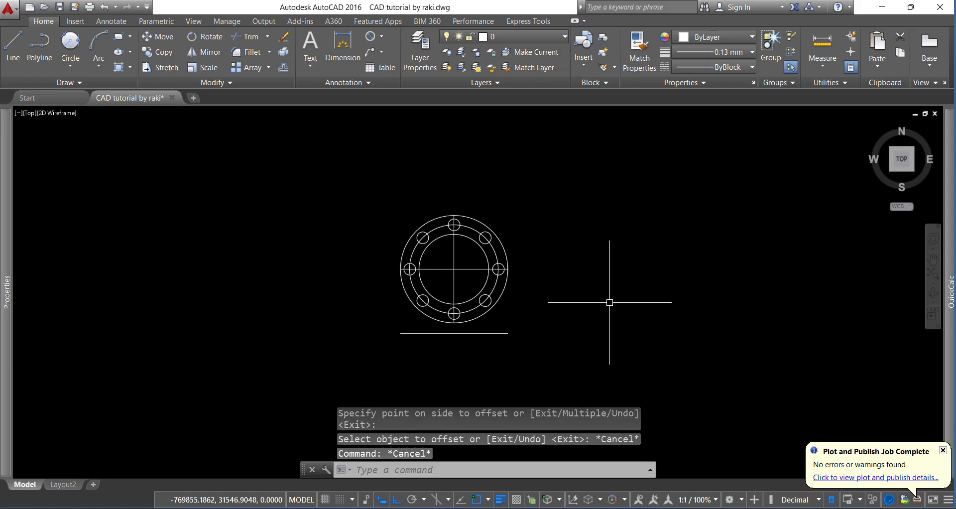
Step: Offset the vertical centre line 32 mm to the left
{"action": "type", "text": "o"}
{"action": "key", "text": "Return"}
{"action": "type", "text": "32"}
{"action": "key", "text": "Return"}
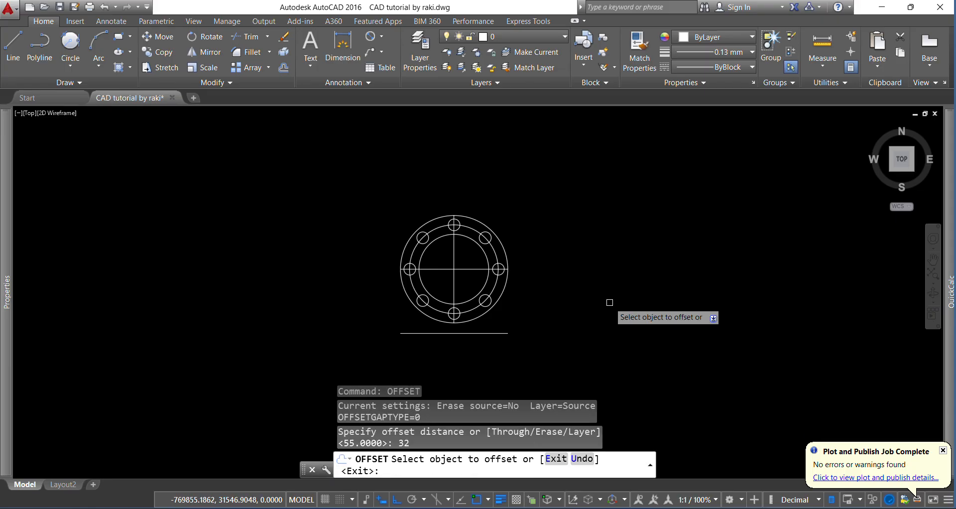
{"action": "left_click", "coordinate": [454, 296]}
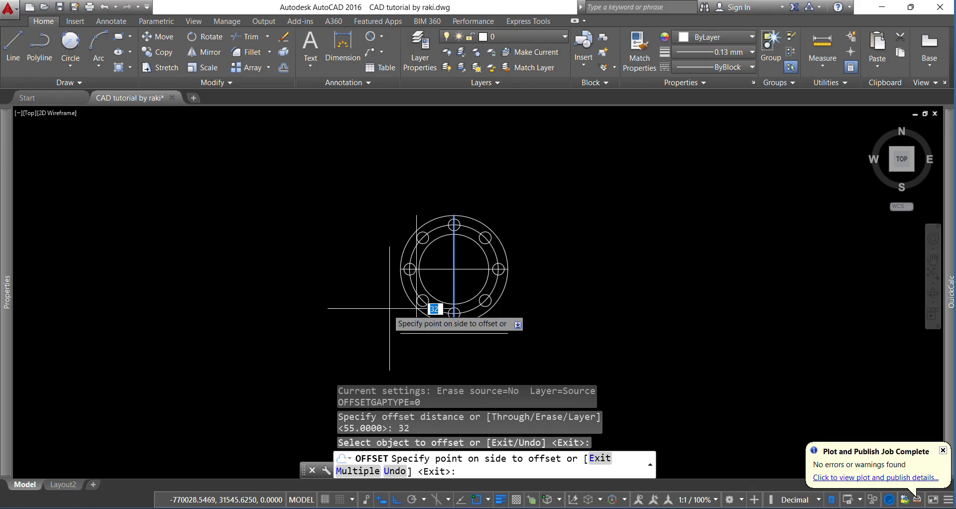
{"action": "left_click", "coordinate": [416, 315]}
{"action": "key", "text": "Escape"}
{"action": "key", "text": "Escape"}
Step: Extend the offset vertical line down to the offset horizontal line
{"action": "scroll", "coordinate": [406, 373], "scroll_direction": "up", "scroll_amount": 4}
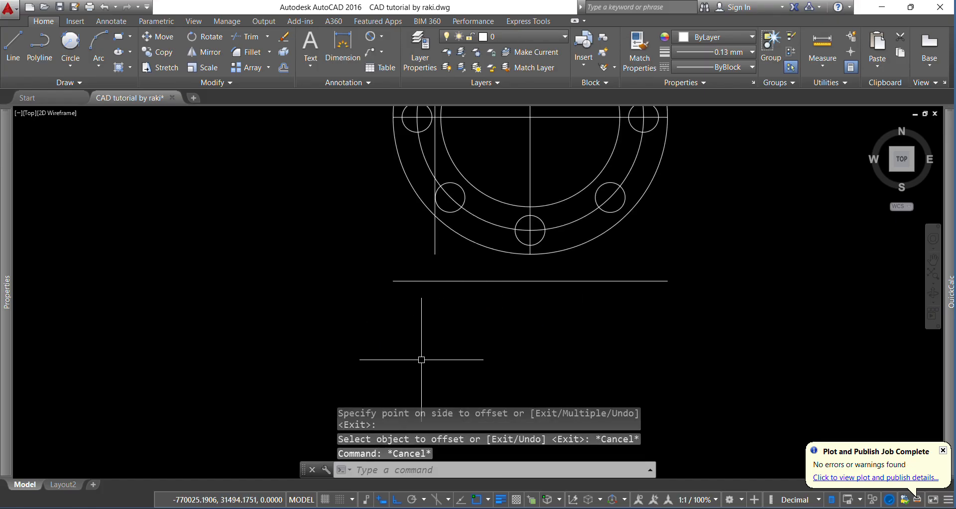
{"action": "type", "text": "ex"}
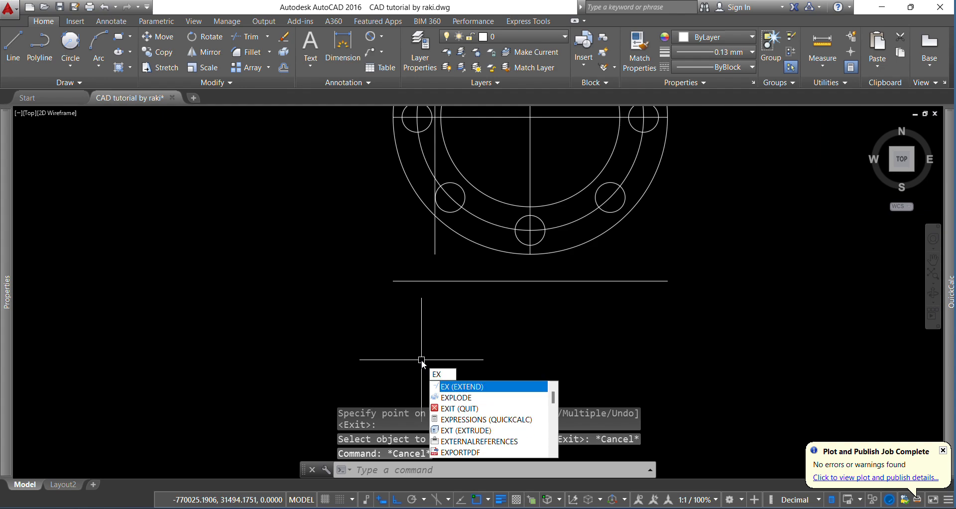
{"action": "key", "text": "Return"}
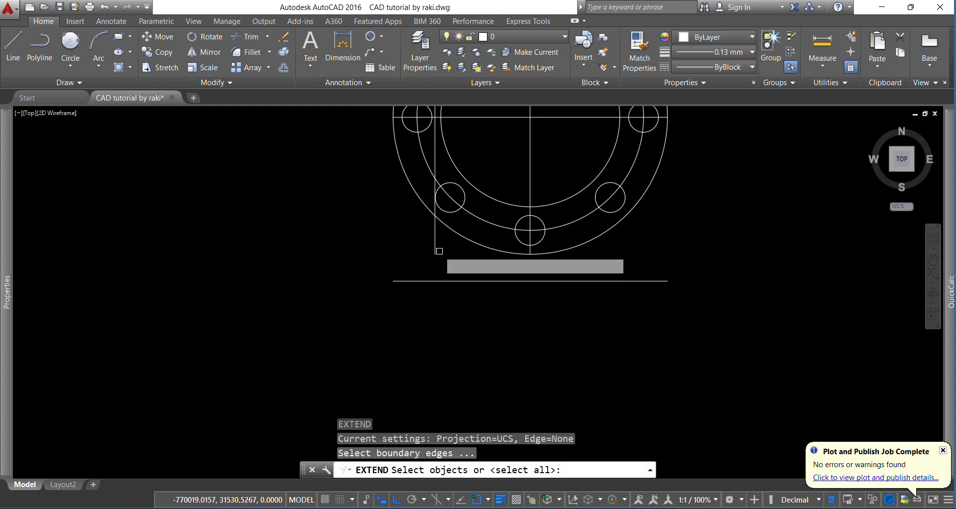
{"action": "key", "text": "Return"}
{"action": "left_click", "coordinate": [436, 254]}
{"action": "key", "text": "Escape"}
{"action": "key", "text": "Escape"}
{"action": "key", "text": "Escape"}
{"action": "key", "text": "Escape"}
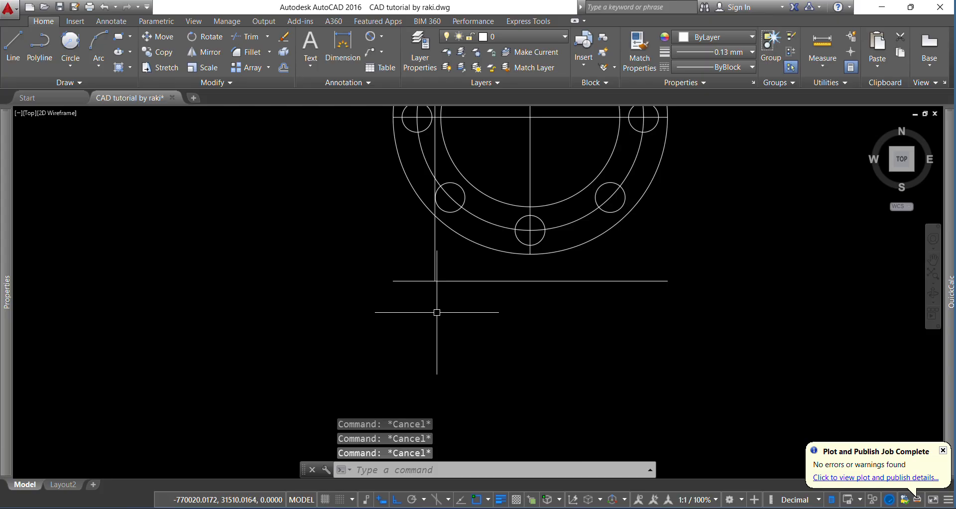
Step: Draw a 14 mm diameter circle centred on the intersection of the two offset lines
{"action": "key", "text": "Return"}
{"action": "left_click", "coordinate": [435, 280]}
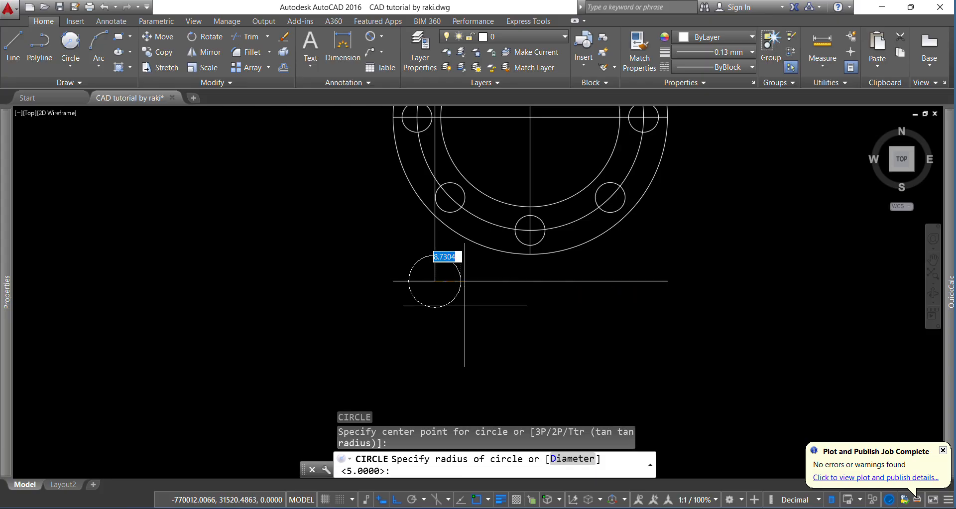
{"action": "type", "text": "d"}
{"action": "key", "text": "Return"}
{"action": "type", "text": "14"}
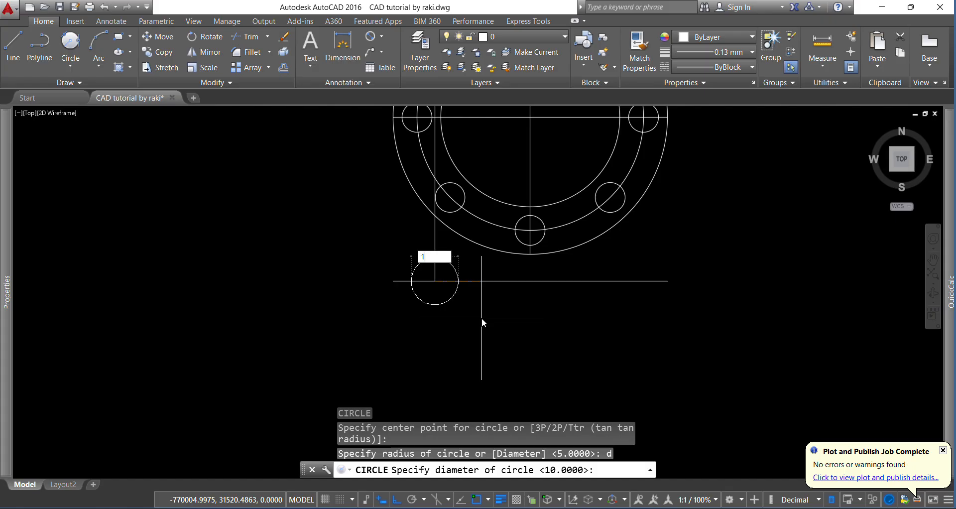
{"action": "key", "text": "Return"}
Step: Draw a concentric circle of radius 14 mm around the lug hole
{"action": "key", "text": "Return"}
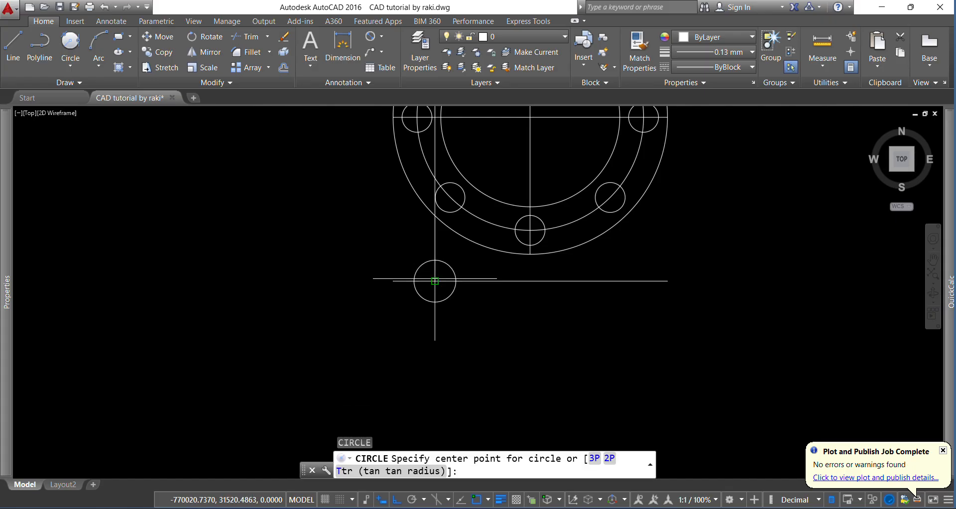
{"action": "left_click", "coordinate": [436, 280]}
{"action": "type", "text": "1"}
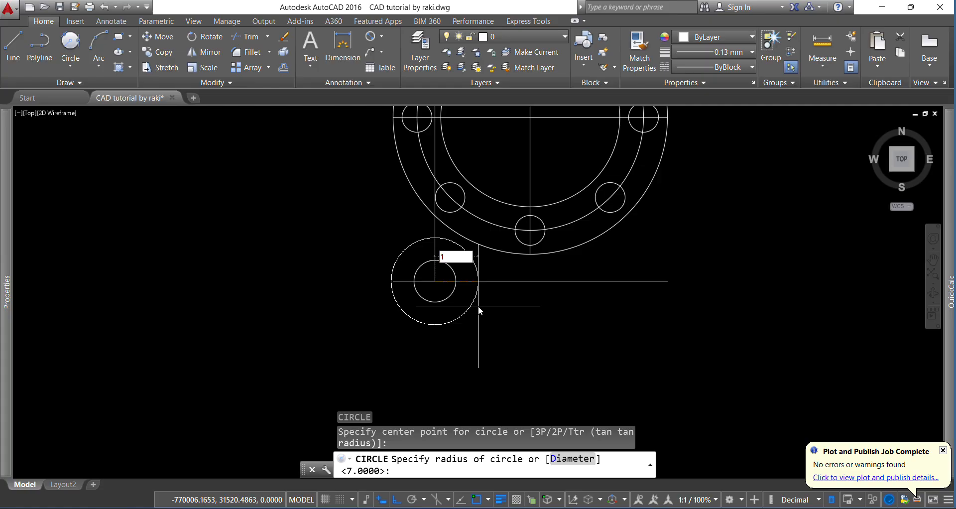
{"action": "type", "text": "4"}
{"action": "key", "text": "Return"}
Step: Fillet the lug's outer circle and the flange's outer circle with a 10 mm radius on the lug's inner side
{"action": "scroll", "coordinate": [478, 294], "scroll_direction": "up", "scroll_amount": 2}
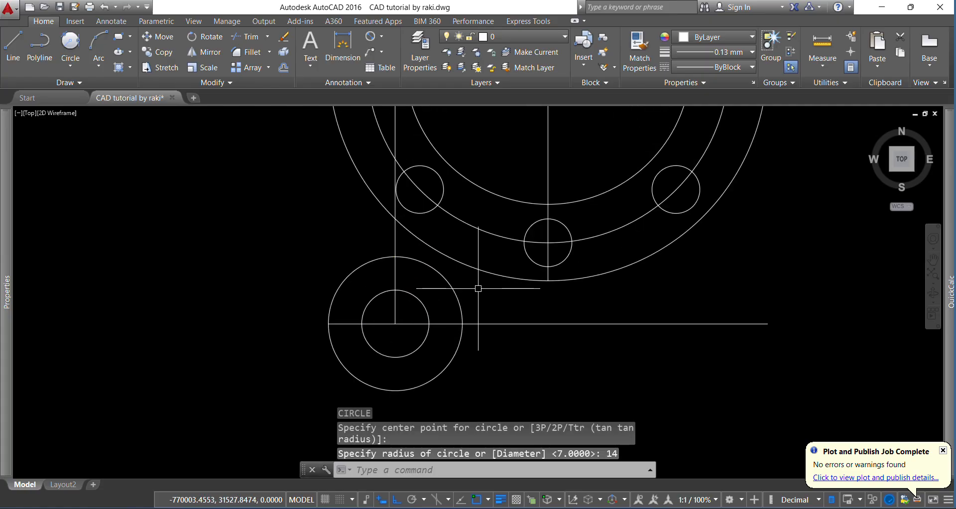
{"action": "type", "text": "f"}
{"action": "key", "text": "Return"}
{"action": "type", "text": "r"}
{"action": "key", "text": "Return"}
{"action": "type", "text": "1"}
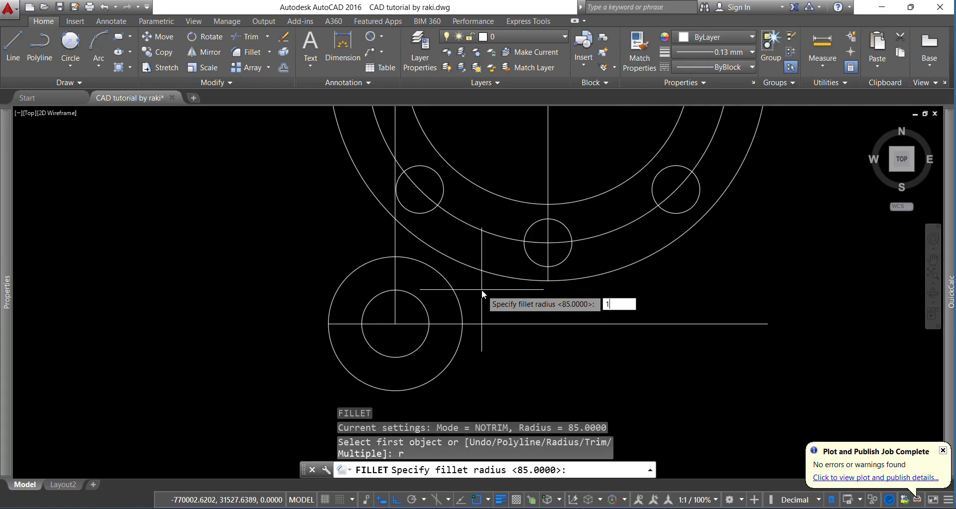
{"action": "type", "text": "0"}
{"action": "key", "text": "Return"}
{"action": "left_click", "coordinate": [460, 299]}
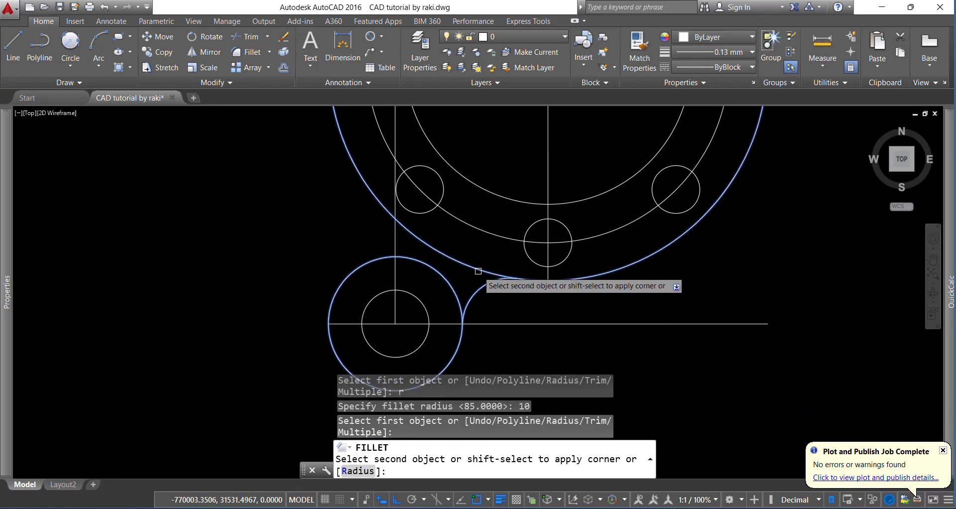
{"action": "key", "text": "Escape"}
{"action": "key", "text": "Escape"}
Step: Draw a vertical line from the left quadrant of the lug's outer circle up to the left quadrant of the flange's outer circle
{"action": "scroll", "coordinate": [427, 288], "scroll_direction": "down", "scroll_amount": 3}
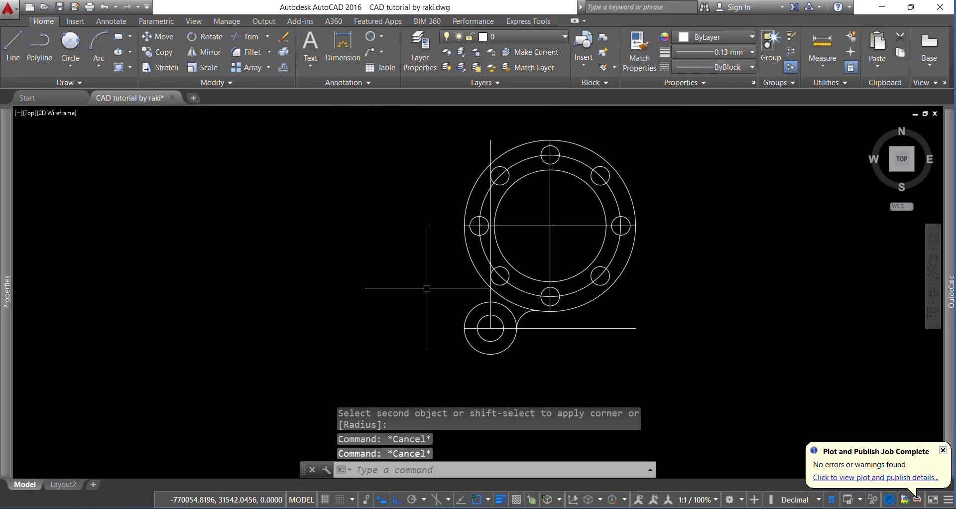
{"action": "type", "text": "l"}
{"action": "key", "text": "Return"}
{"action": "left_click", "coordinate": [455, 328]}
{"action": "scroll", "coordinate": [465, 276], "scroll_direction": "up", "scroll_amount": 4}
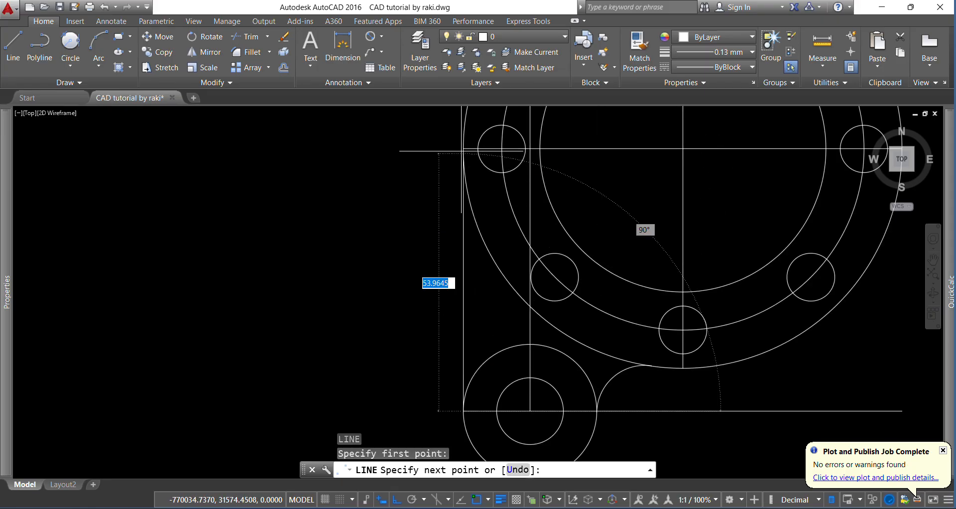
{"action": "scroll", "coordinate": [436, 169], "scroll_direction": "down", "scroll_amount": 4}
{"action": "key", "text": "Escape"}
{"action": "key", "text": "Escape"}
{"action": "key", "text": "Escape"}
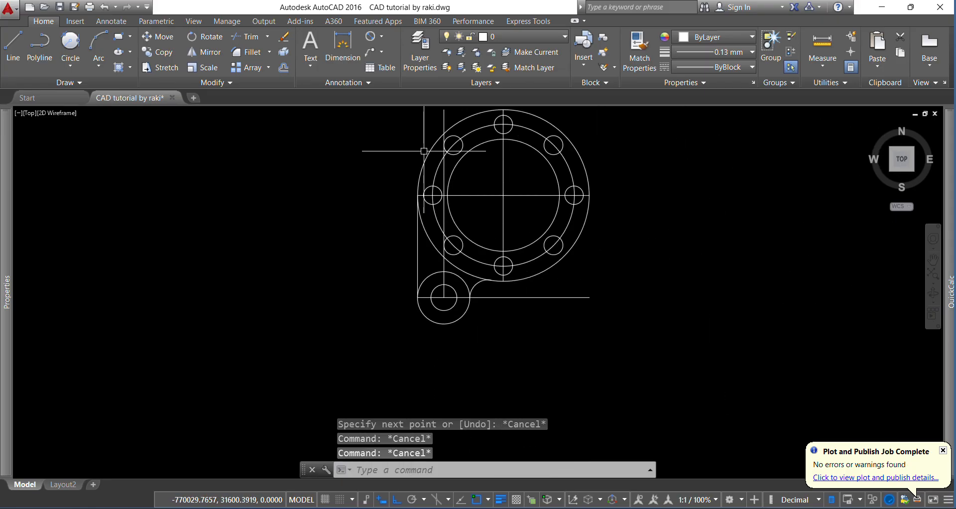
Step: Delete the offset horizontal and vertical construction lines through the lug
{"action": "scroll", "coordinate": [482, 259], "scroll_direction": "up", "scroll_amount": 2}
{"action": "left_click", "coordinate": [498, 293]}
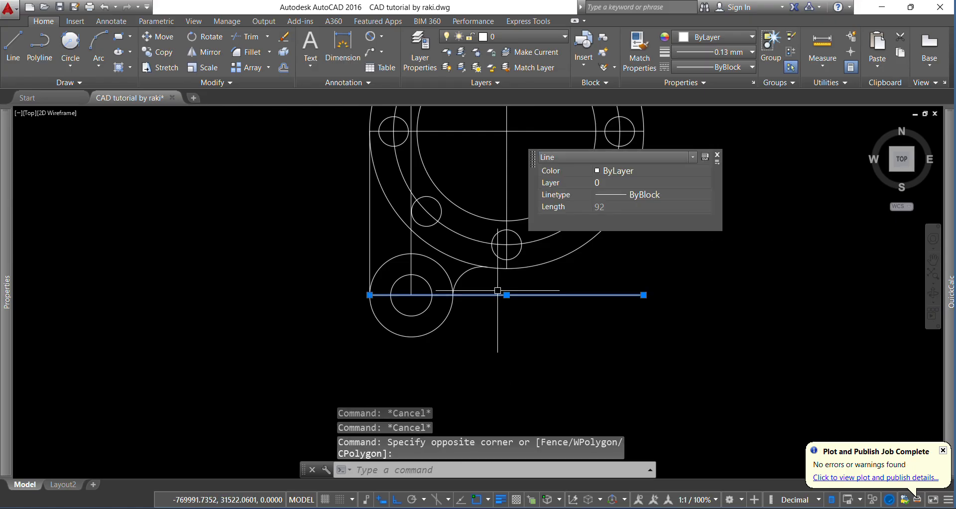
{"action": "key", "text": "Delete"}
{"action": "scroll", "coordinate": [423, 280], "scroll_direction": "up", "scroll_amount": 2}
{"action": "left_click", "coordinate": [414, 253]}
{"action": "left_click", "coordinate": [395, 256]}
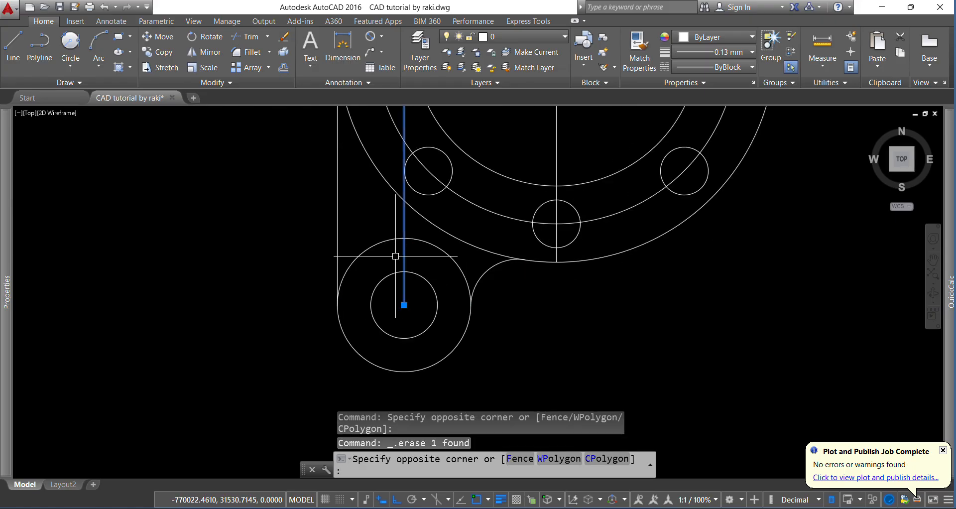
{"action": "key", "text": "Delete"}
Step: Rotate a copy of the lug's two circles, fillet and tangent line by 180° about the flange centre
{"action": "scroll", "coordinate": [377, 288], "scroll_direction": "down", "scroll_amount": 3}
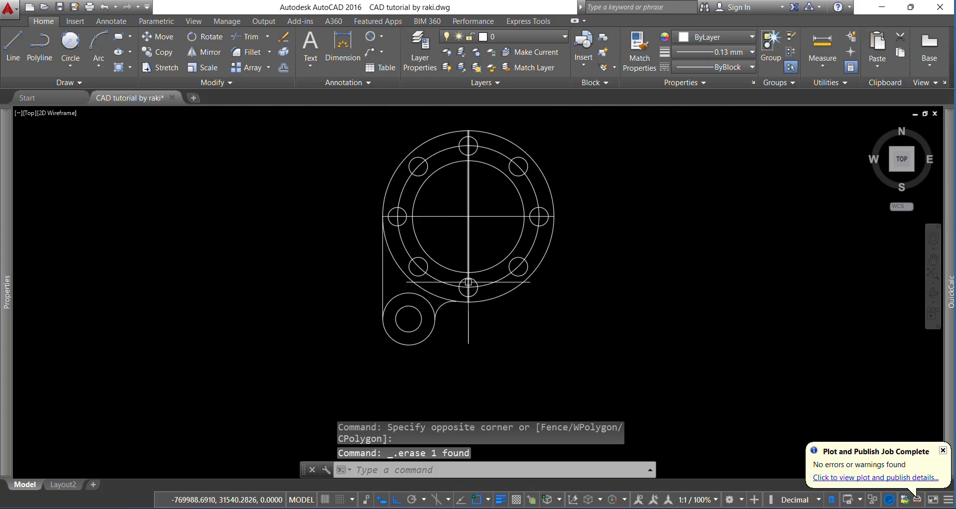
{"action": "scroll", "coordinate": [393, 293], "scroll_direction": "up", "scroll_amount": 2}
{"action": "scroll", "coordinate": [393, 293], "scroll_direction": "down", "scroll_amount": 3}
{"action": "scroll", "coordinate": [396, 319], "scroll_direction": "up", "scroll_amount": 3}
{"action": "left_click", "coordinate": [541, 371]}
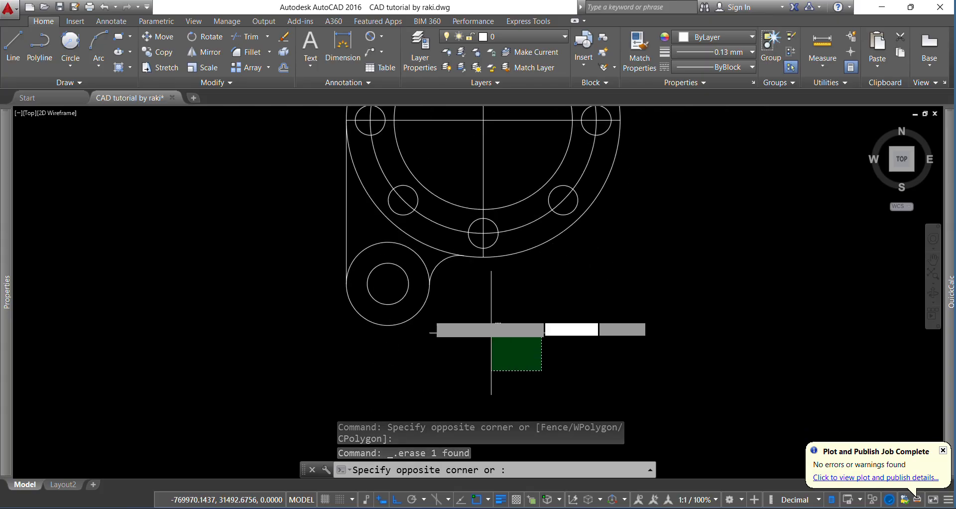
{"action": "left_click", "coordinate": [272, 276]}
{"action": "scroll", "coordinate": [274, 319], "scroll_direction": "down", "scroll_amount": 2}
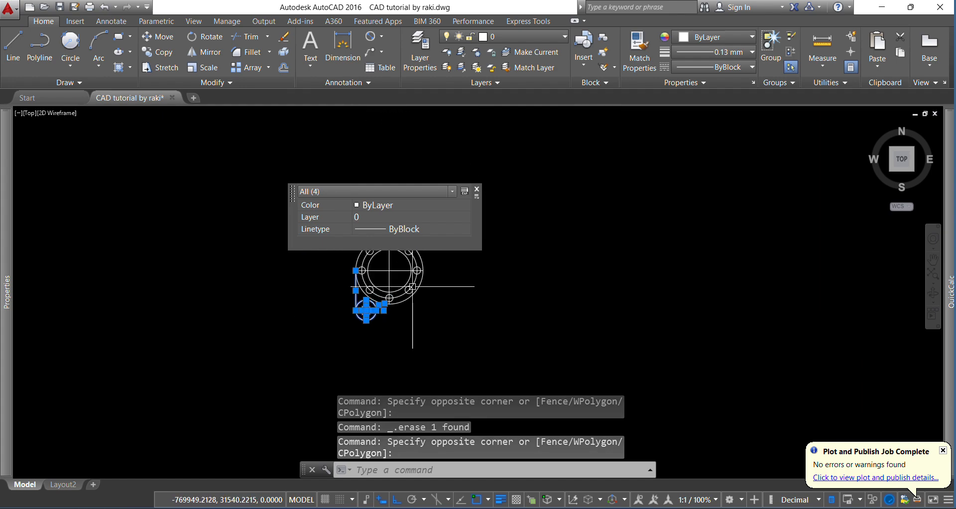
{"action": "scroll", "coordinate": [534, 279], "scroll_direction": "down", "scroll_amount": 2}
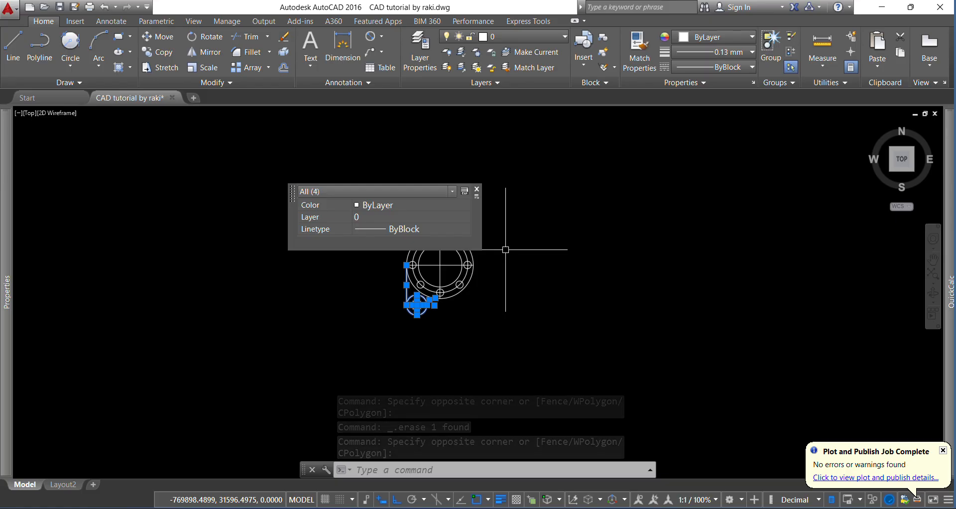
{"action": "type", "text": "RO"}
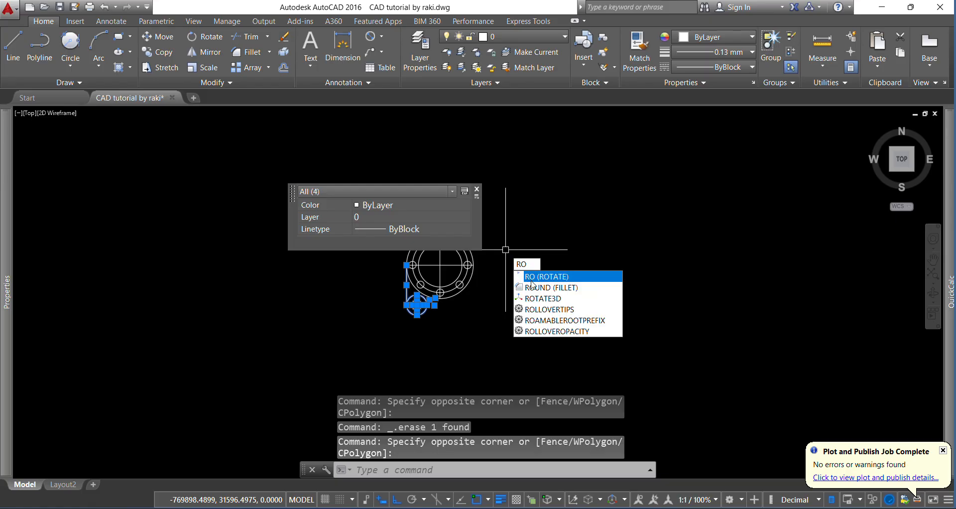
{"action": "key", "text": "Return"}
{"action": "scroll", "coordinate": [441, 269], "scroll_direction": "up", "scroll_amount": 2}
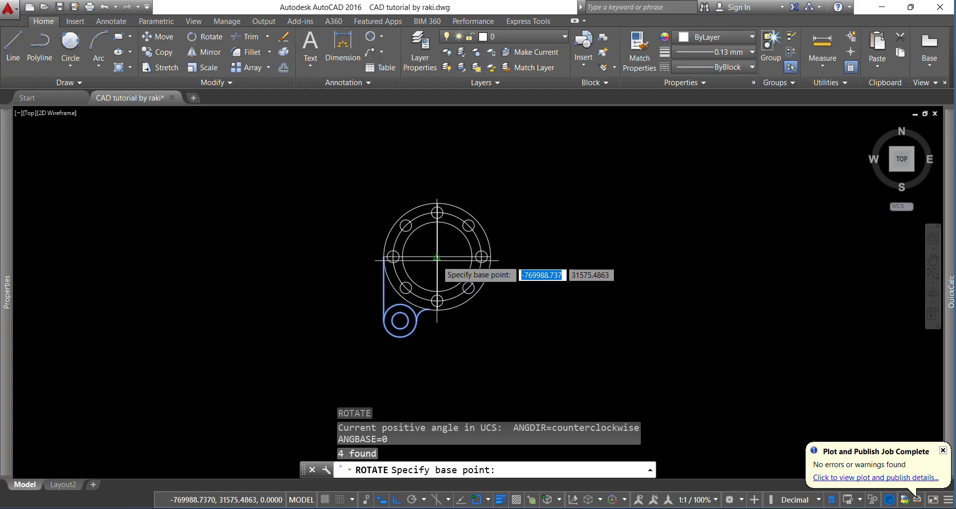
{"action": "left_click", "coordinate": [437, 258]}
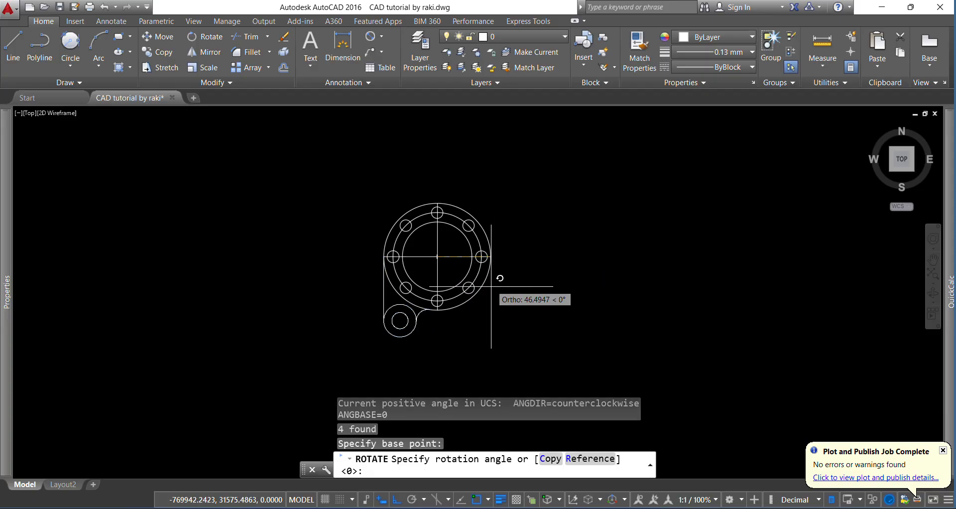
{"action": "left_click", "coordinate": [551, 459]}
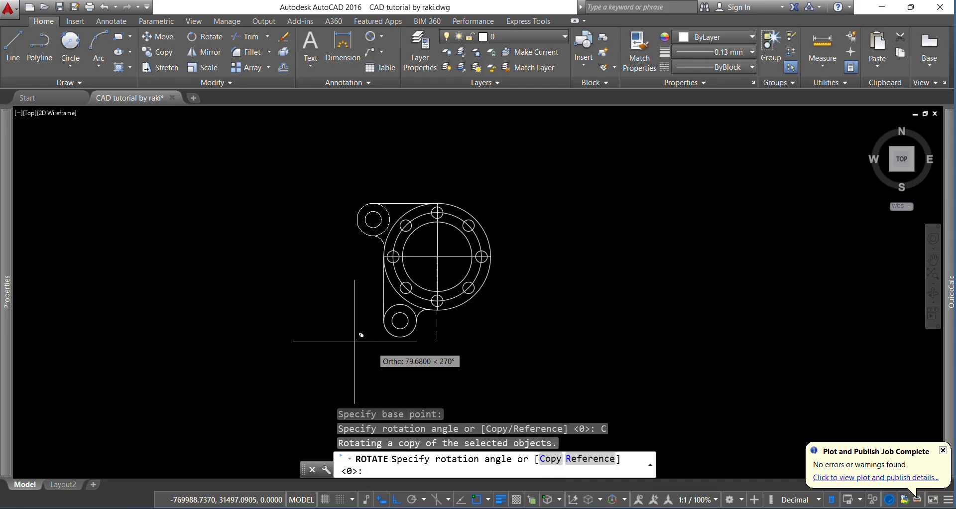
{"action": "key", "text": "Return"}
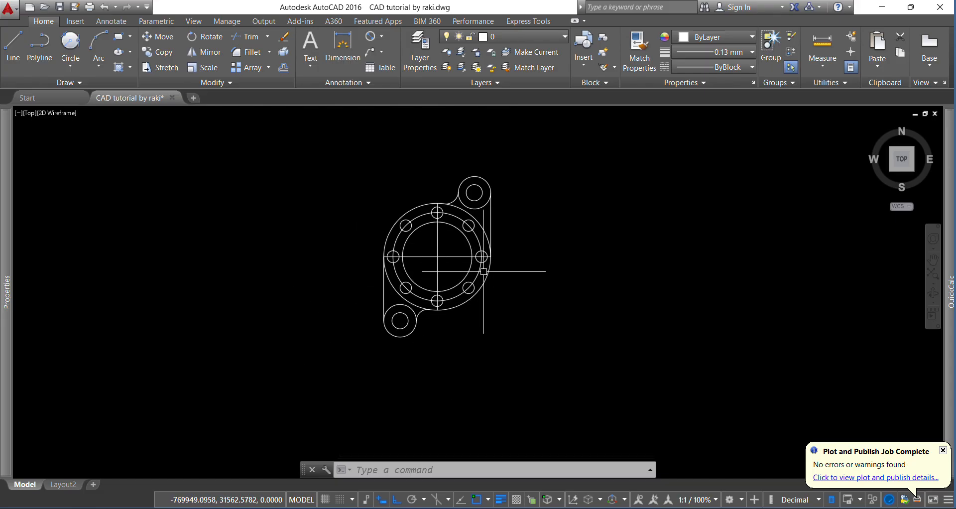
Step: Trim away the parts of the flange's outer circle between the fillet and the tangent line at both lugs
{"action": "middle_click_drag", "start_coordinate": [534, 197], "coordinate": [531, 221]}
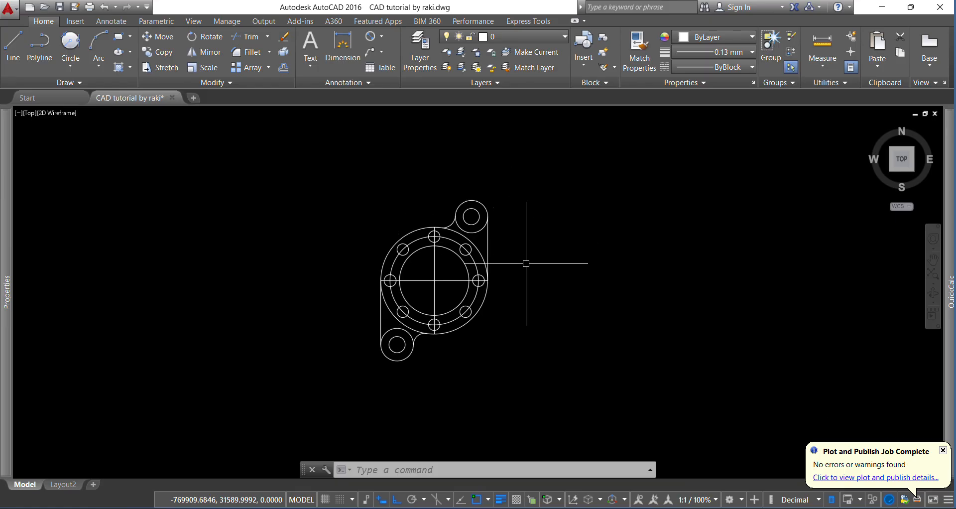
{"action": "scroll", "coordinate": [457, 247], "scroll_direction": "up", "scroll_amount": 6}
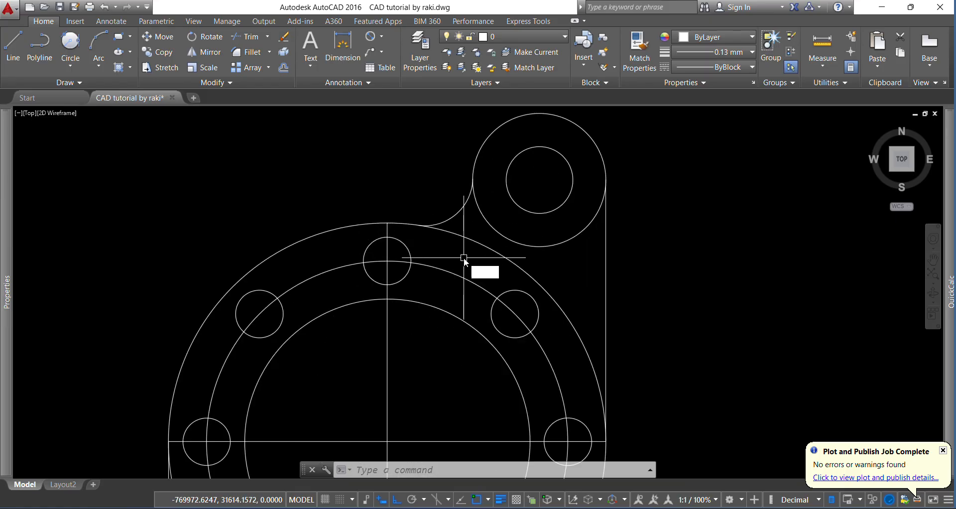
{"action": "type", "text": "tr"}
{"action": "key", "text": "Return"}
{"action": "key", "text": "Return"}
{"action": "scroll", "coordinate": [515, 210], "scroll_direction": "down", "scroll_amount": 4}
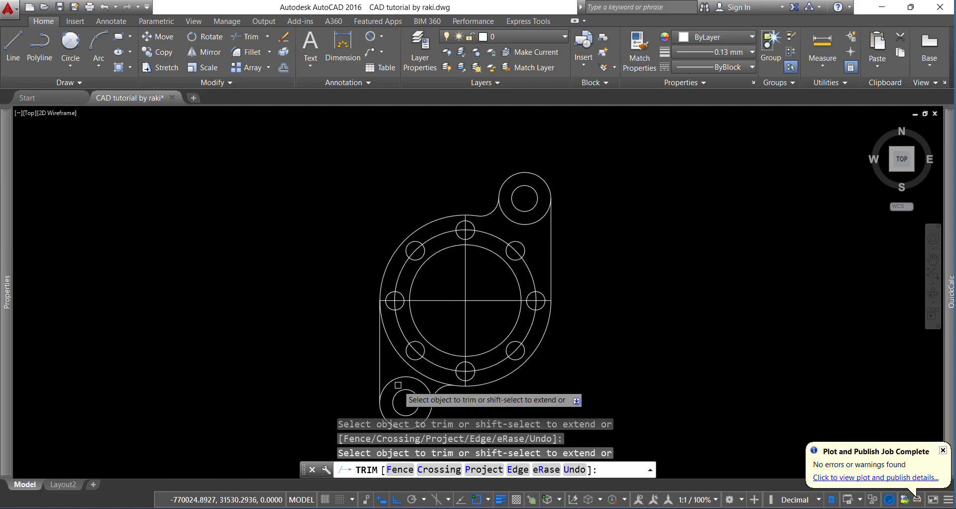
{"action": "scroll", "coordinate": [398, 349], "scroll_direction": "up", "scroll_amount": 2}
{"action": "scroll", "coordinate": [398, 343], "scroll_direction": "down", "scroll_amount": 2}
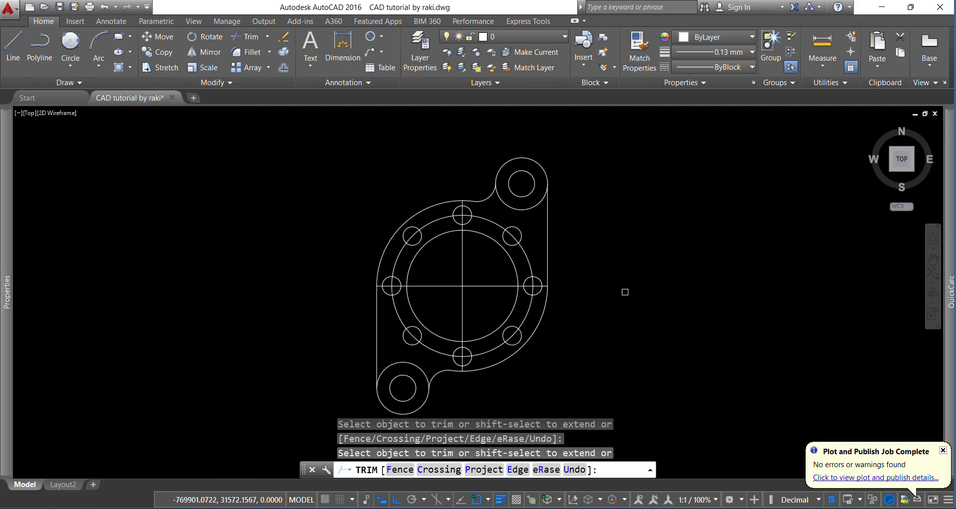
{"action": "key", "text": "Escape"}
{"action": "key", "text": "Escape"}
{"action": "key", "text": "Escape"}
Step: Set the vertical centre line's colour to Green and its linetype to CENTER
{"action": "scroll", "coordinate": [480, 253], "scroll_direction": "up", "scroll_amount": 2}
{"action": "left_click", "coordinate": [481, 254]}
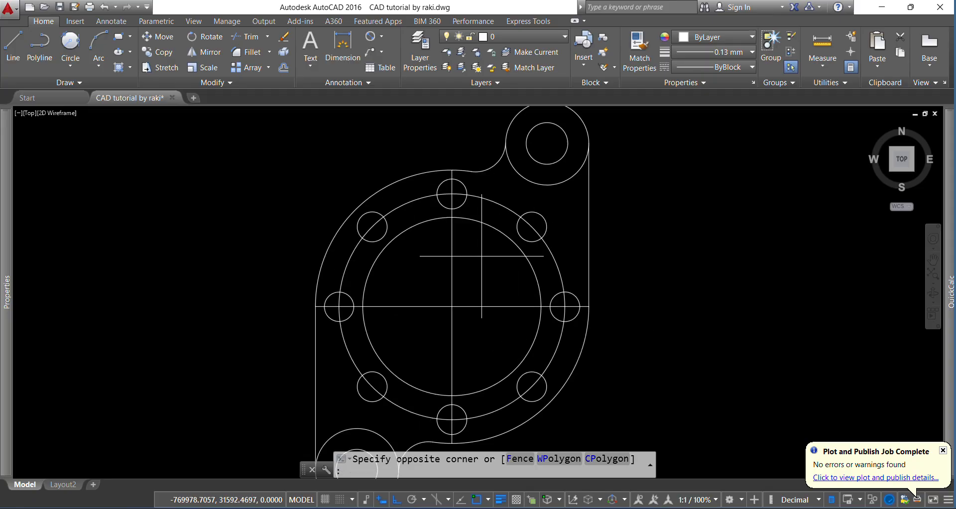
{"action": "left_click", "coordinate": [438, 261]}
{"action": "left_click", "coordinate": [645, 174]}
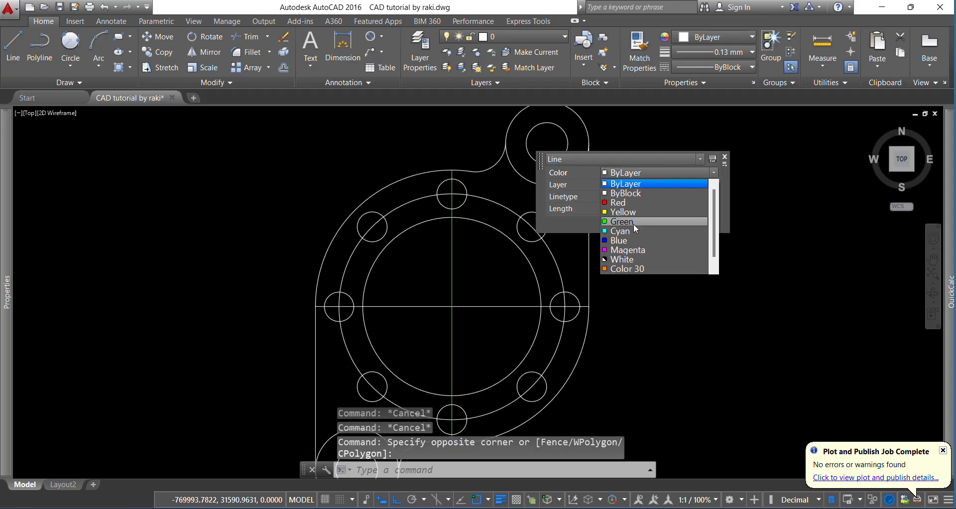
{"action": "left_click", "coordinate": [635, 221]}
{"action": "left_click", "coordinate": [638, 196]}
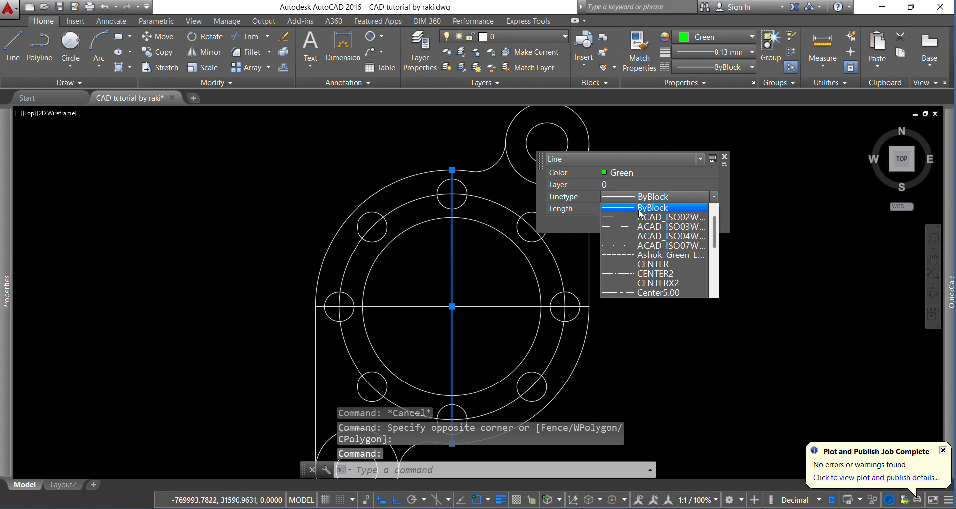
{"action": "left_click", "coordinate": [642, 266]}
{"action": "key", "text": "Escape"}
{"action": "scroll", "coordinate": [458, 274], "scroll_direction": "down", "scroll_amount": 2}
{"action": "key", "text": "Escape"}
{"action": "key", "text": "Escape"}
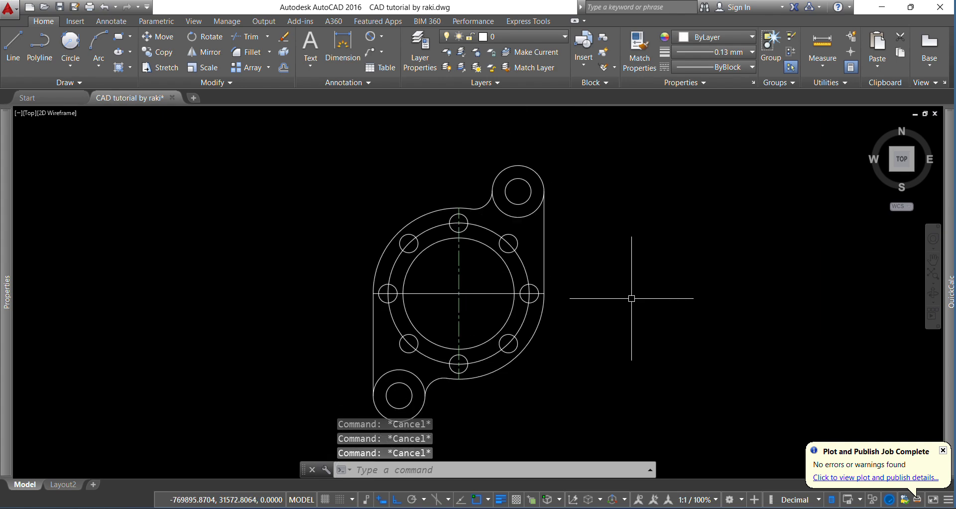
Step: Match the vertical centre line's properties onto the horizontal centre line and the bolt-hole pitch circle
{"action": "type", "text": "ma"}
{"action": "key", "text": "Return"}
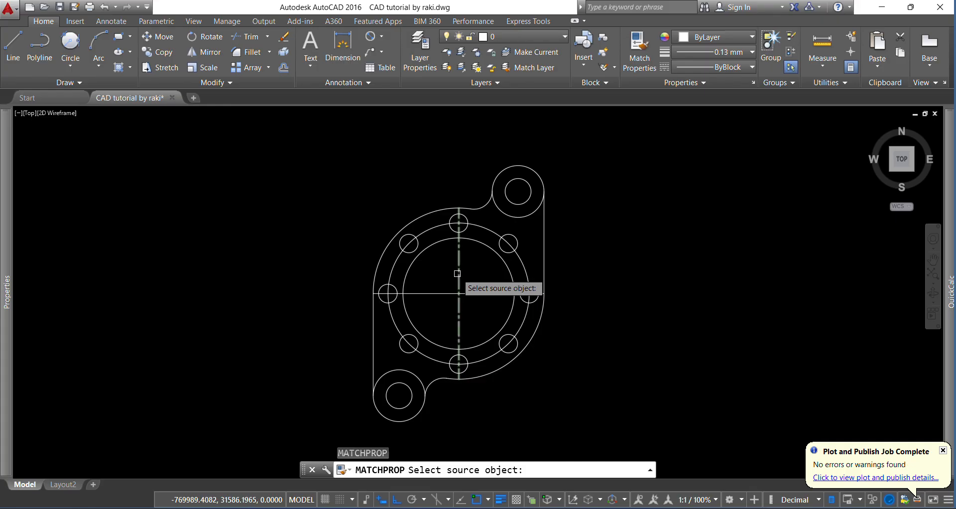
{"action": "left_click", "coordinate": [458, 274]}
{"action": "left_click", "coordinate": [473, 280]}
{"action": "left_click", "coordinate": [471, 297]}
{"action": "scroll", "coordinate": [484, 230], "scroll_direction": "up", "scroll_amount": 1}
{"action": "left_click", "coordinate": [501, 214]}
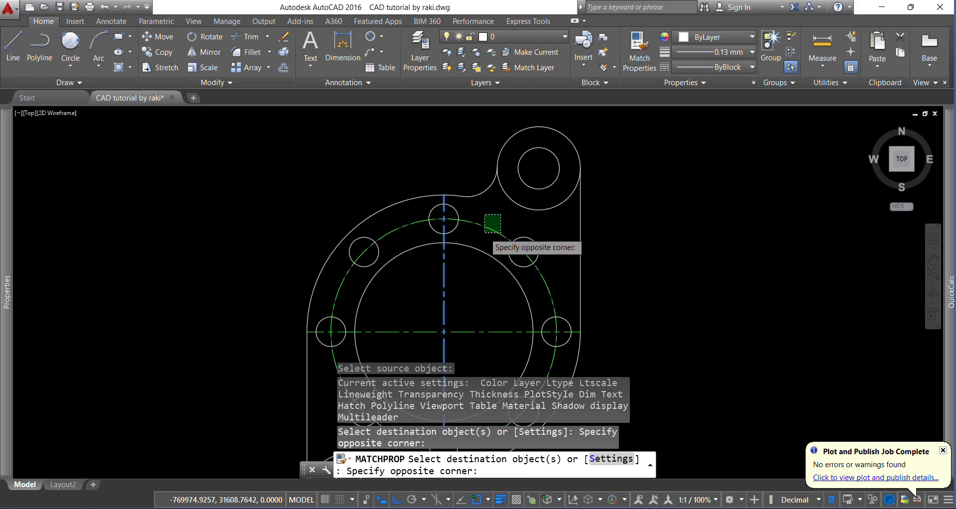
{"action": "left_click", "coordinate": [485, 232]}
{"action": "key", "text": "Escape"}
{"action": "key", "text": "Escape"}
{"action": "key", "text": "Escape"}
Step: Trim away the inner portions of both lugs' outer circles between the fillets and the tangent lines
{"action": "scroll", "coordinate": [550, 254], "scroll_direction": "down", "scroll_amount": 3}
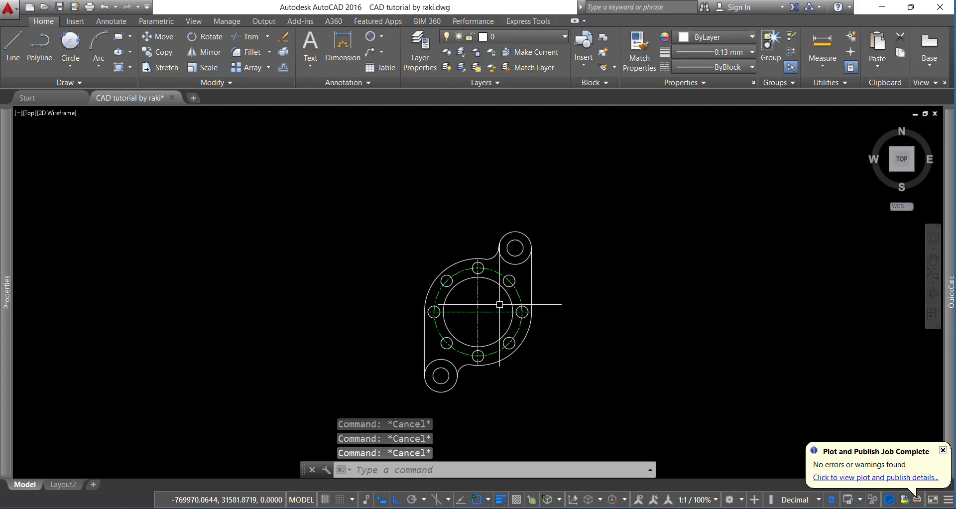
{"action": "scroll", "coordinate": [422, 373], "scroll_direction": "up", "scroll_amount": 3}
{"action": "key", "text": "Return"}
{"action": "key", "text": "Return"}
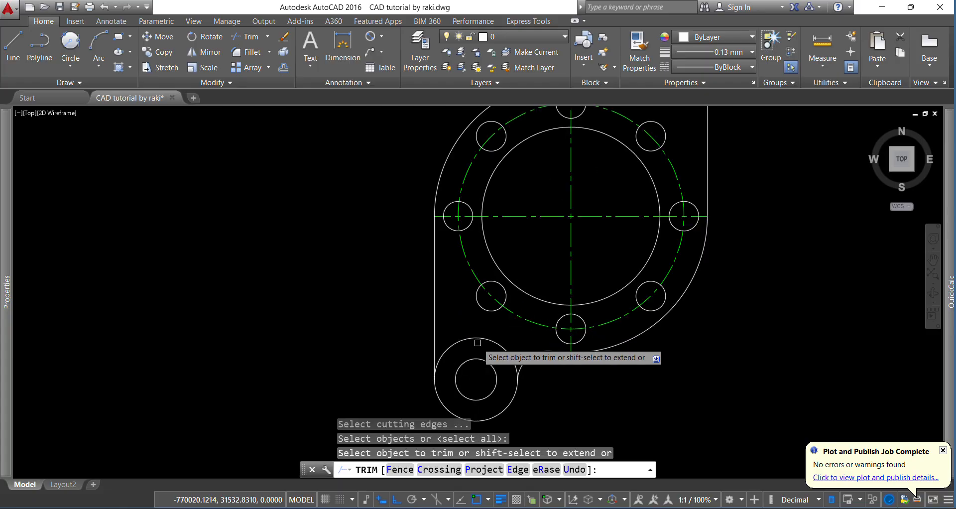
{"action": "scroll", "coordinate": [547, 279], "scroll_direction": "down", "scroll_amount": 3}
{"action": "scroll", "coordinate": [561, 262], "scroll_direction": "up", "scroll_amount": 2}
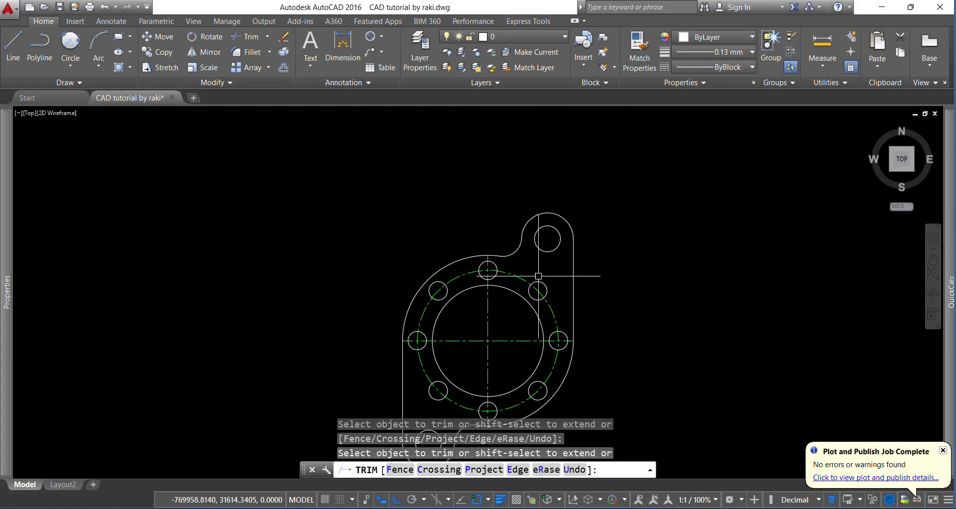
{"action": "scroll", "coordinate": [574, 283], "scroll_direction": "down", "scroll_amount": 3}
{"action": "key", "text": "Escape"}
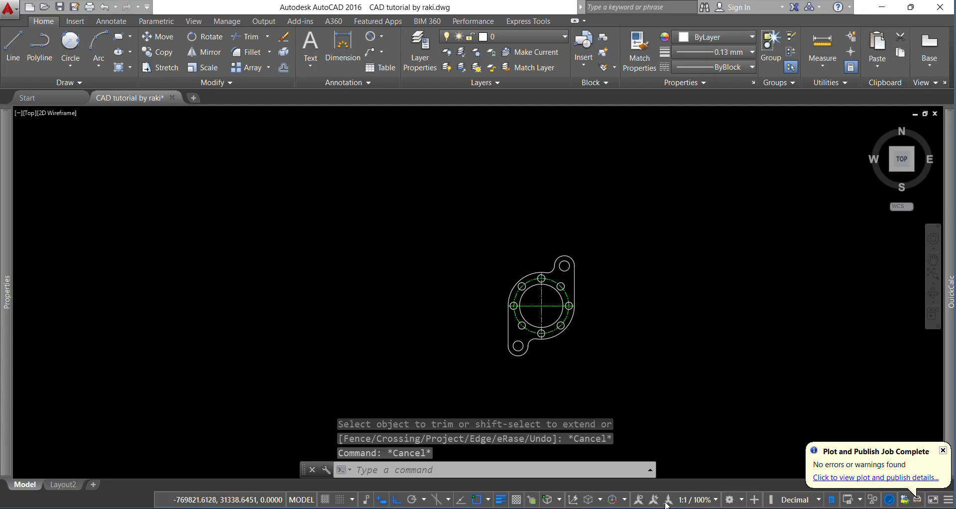
Step: Set the colour of the upper lug's vertical tangent line to Color 30
{"action": "scroll", "coordinate": [570, 243], "scroll_direction": "up", "scroll_amount": 5}
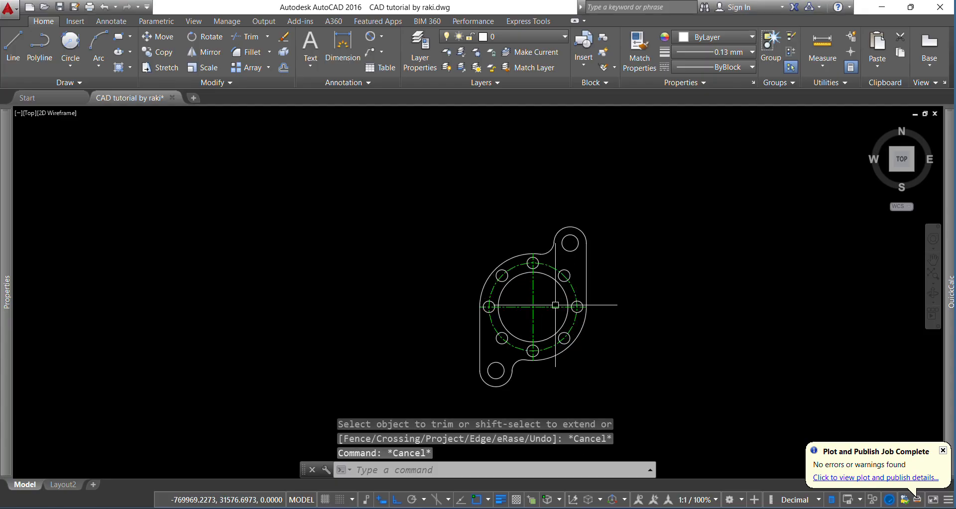
{"action": "left_click", "coordinate": [557, 215]}
{"action": "left_click", "coordinate": [527, 219]}
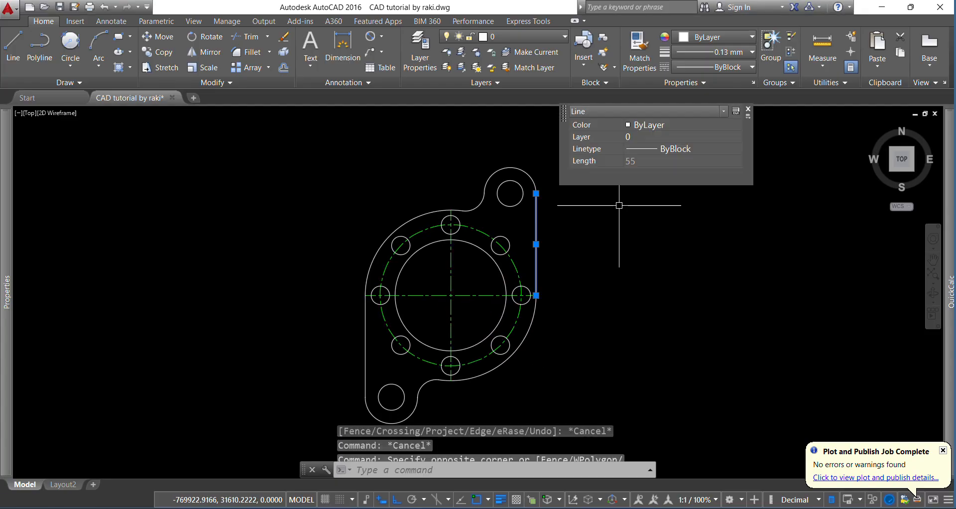
{"action": "left_click", "coordinate": [685, 126]}
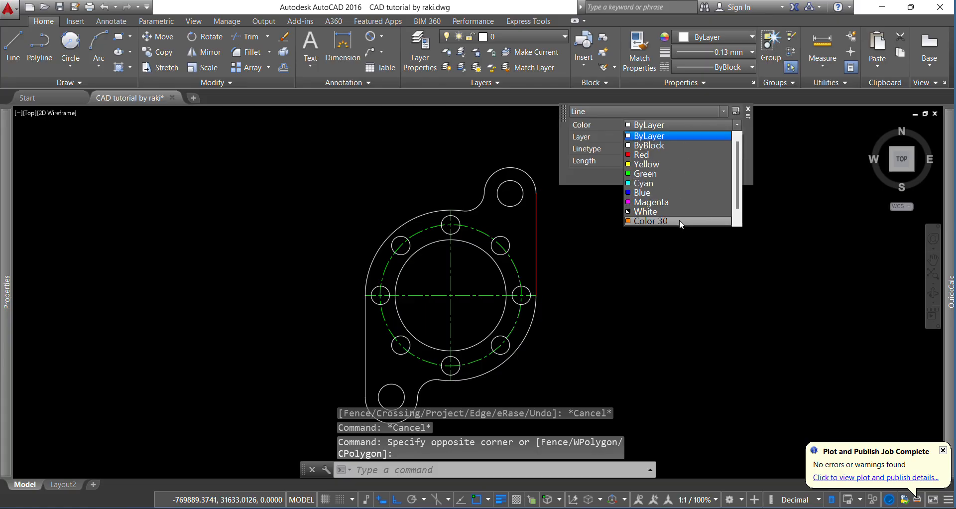
{"action": "left_click", "coordinate": [679, 220]}
{"action": "key", "text": "Escape"}
{"action": "key", "text": "Escape"}
Step: Match the Color 30 tangent line's properties onto the upper lug, its hole and fillet, the flange's upper-left arc and the other tangent line
{"action": "type", "text": "ma"}
{"action": "key", "text": "Return"}
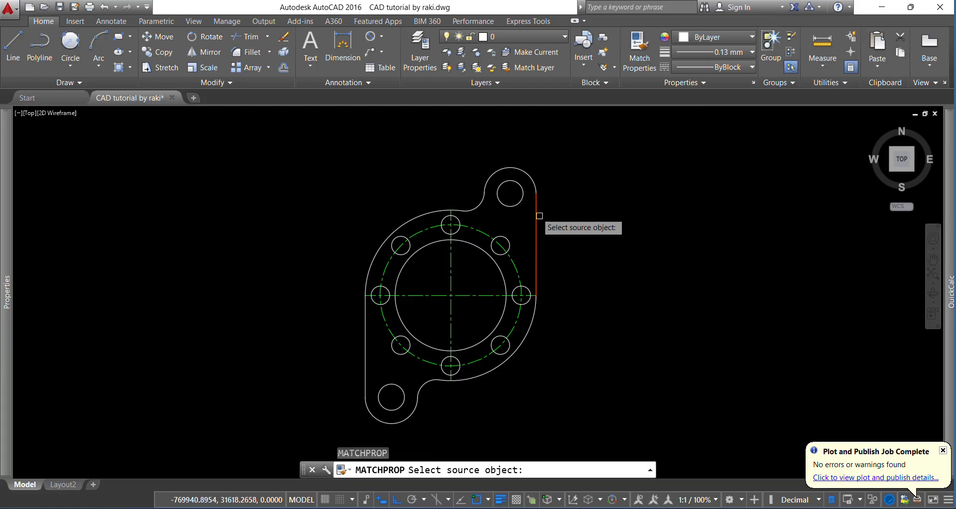
{"action": "left_click", "coordinate": [538, 215]}
{"action": "left_click", "coordinate": [572, 217]}
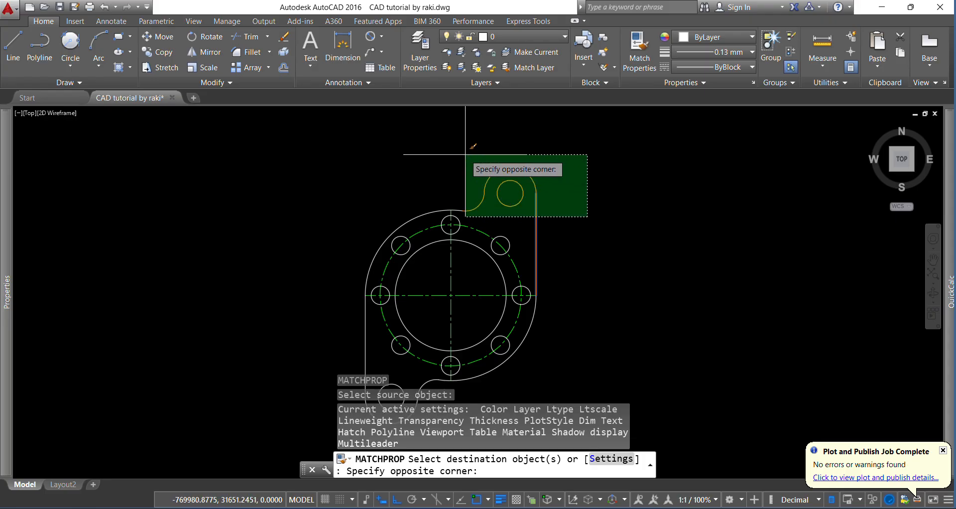
{"action": "scroll", "coordinate": [403, 214], "scroll_direction": "up", "scroll_amount": 2}
{"action": "left_click", "coordinate": [405, 197]}
{"action": "left_click", "coordinate": [405, 177]}
{"action": "scroll", "coordinate": [384, 274], "scroll_direction": "down", "scroll_amount": 3}
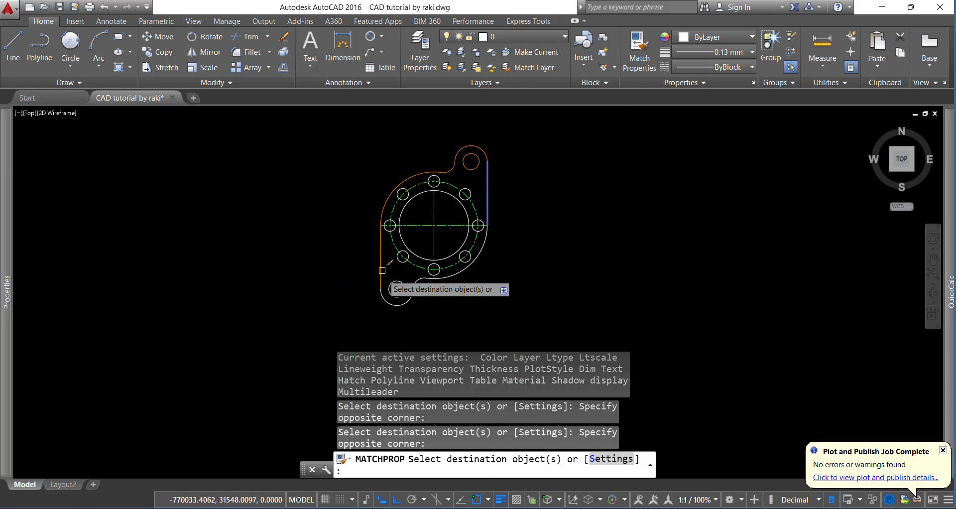
Step: Match the same orange properties onto the lower lug's arc, hole and fillet and the flange's lower-right outer arc
{"action": "scroll", "coordinate": [481, 311], "scroll_direction": "up", "scroll_amount": 3}
{"action": "left_click", "coordinate": [488, 328]}
{"action": "left_click", "coordinate": [277, 273]}
{"action": "scroll", "coordinate": [513, 273], "scroll_direction": "up", "scroll_amount": 3}
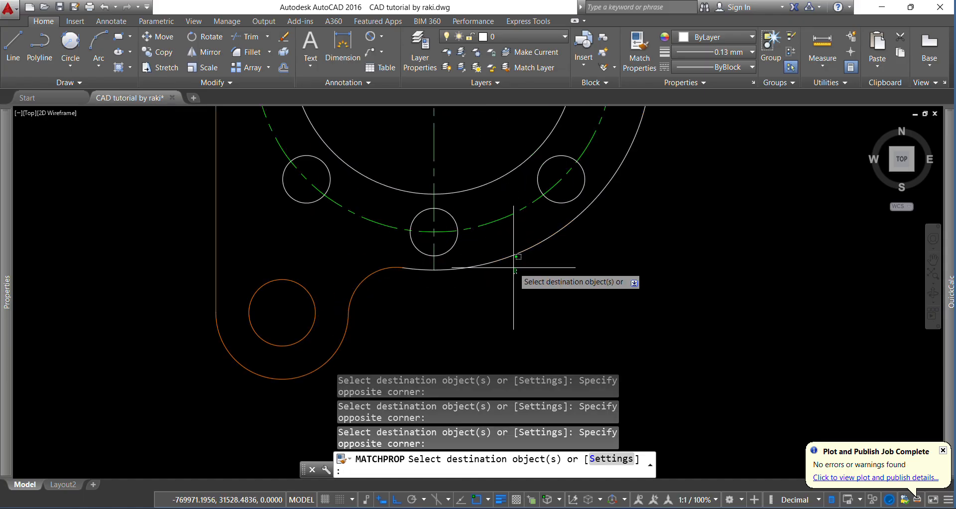
{"action": "left_click", "coordinate": [393, 141]}
{"action": "left_click", "coordinate": [516, 277]}
{"action": "scroll", "coordinate": [437, 304], "scroll_direction": "down", "scroll_amount": 3}
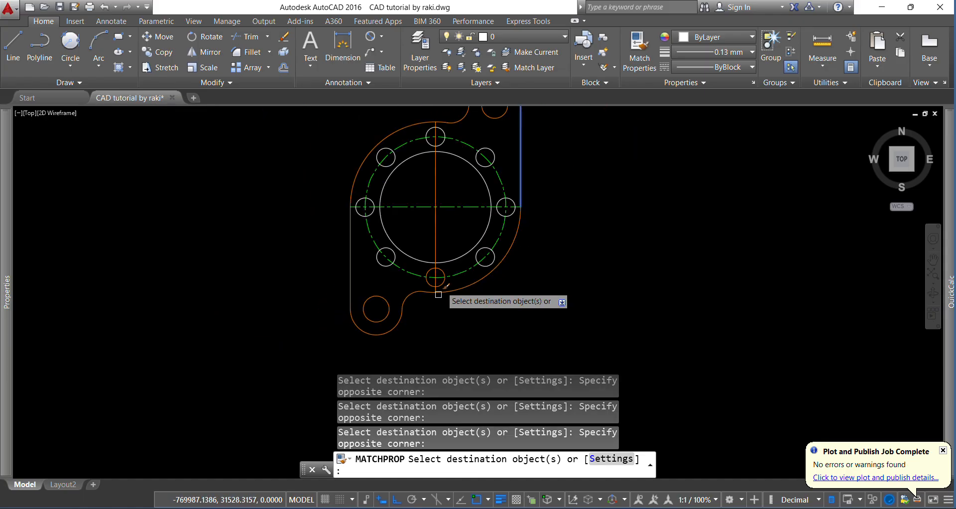
Step: Match the orange properties onto the eight bolt holes and the flange's inner circle, keeping the centre lines green
{"action": "left_click", "coordinate": [458, 178]}
{"action": "left_click", "coordinate": [513, 263]}
{"action": "left_click", "coordinate": [320, 121]}
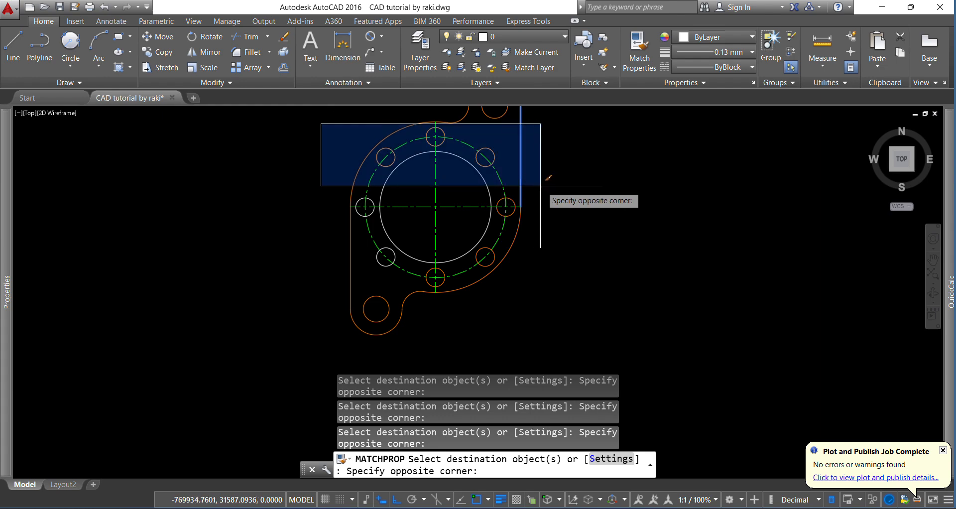
{"action": "left_click", "coordinate": [608, 247]}
{"action": "left_click", "coordinate": [277, 149]}
{"action": "left_click", "coordinate": [560, 363]}
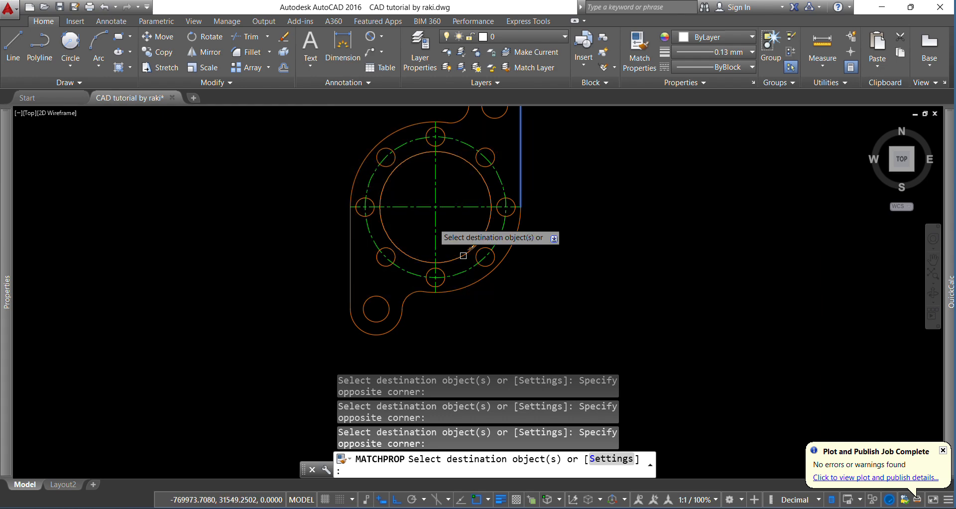
{"action": "key", "text": "Escape"}
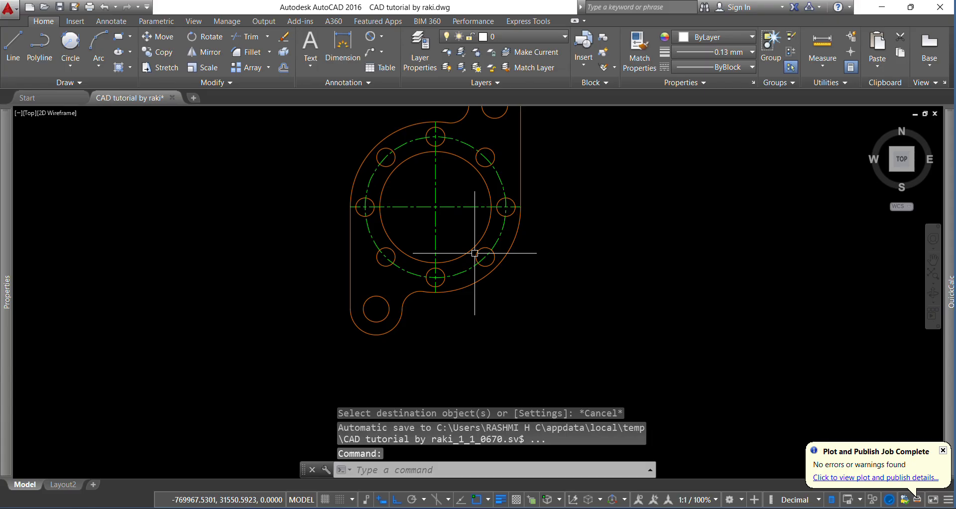
Step: Add a diameter dimension to the flange's outer arc, with its text outside the upper-left edge
{"action": "scroll", "coordinate": [474, 253], "scroll_direction": "down", "scroll_amount": 3}
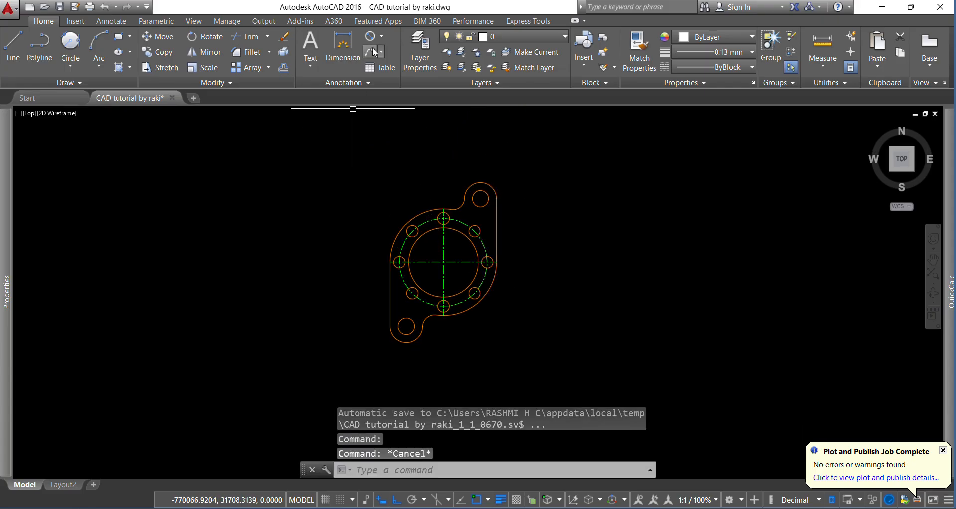
{"action": "left_click", "coordinate": [380, 38]}
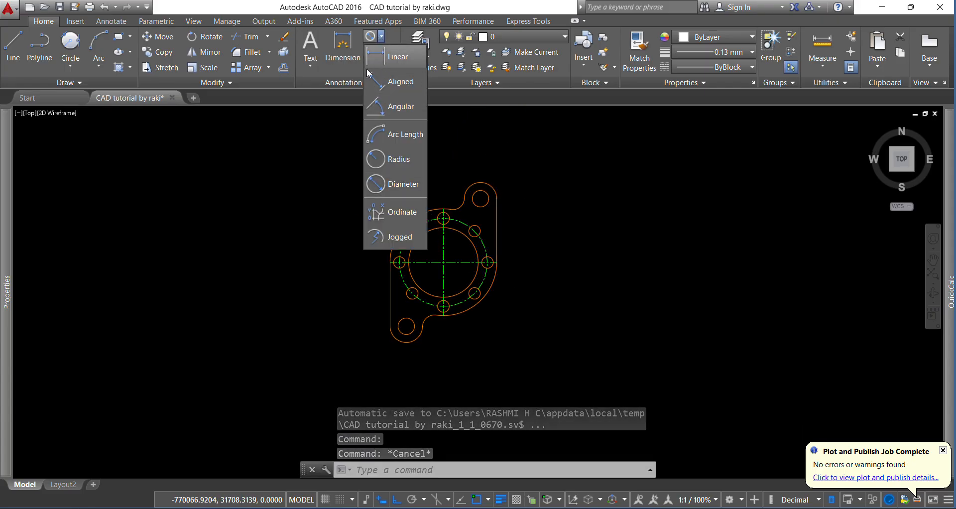
{"action": "left_click", "coordinate": [380, 185]}
{"action": "scroll", "coordinate": [385, 256], "scroll_direction": "up", "scroll_amount": 4}
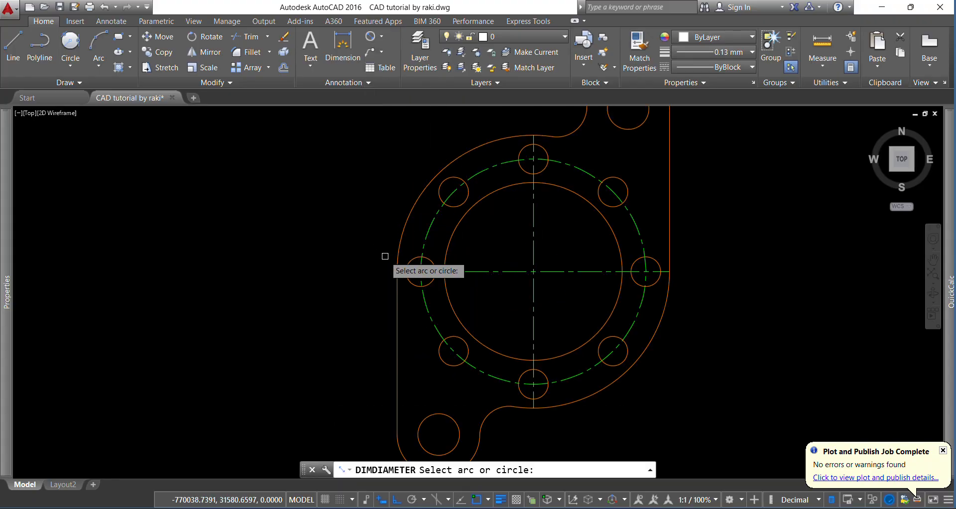
{"action": "left_click", "coordinate": [405, 238]}
{"action": "scroll", "coordinate": [369, 215], "scroll_direction": "up", "scroll_amount": 2}
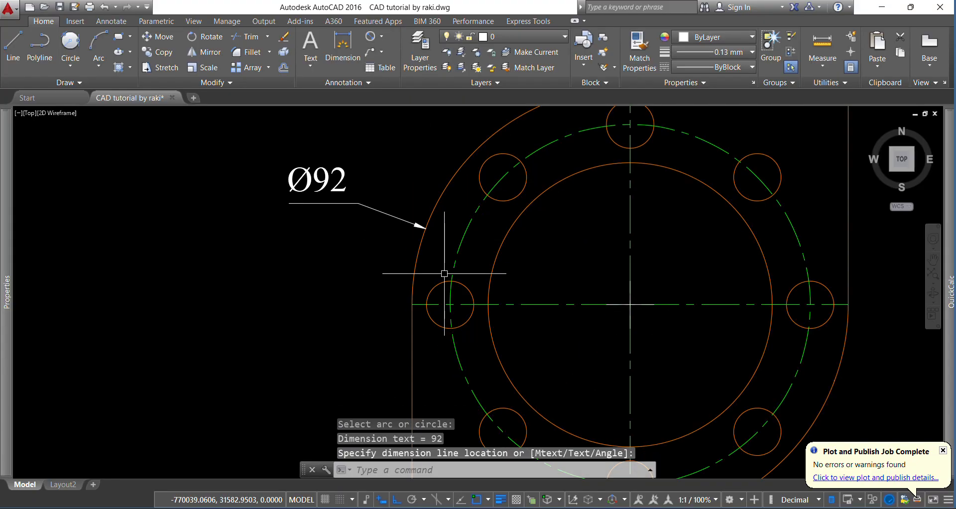
Step: Add a diameter dimension to the bolt-hole pitch circle, with its text outside the flange at the upper left
{"action": "key", "text": "Return"}
{"action": "scroll", "coordinate": [419, 297], "scroll_direction": "down", "scroll_amount": 2}
{"action": "left_click", "coordinate": [505, 201]}
{"action": "scroll", "coordinate": [448, 120], "scroll_direction": "up", "scroll_amount": 3}
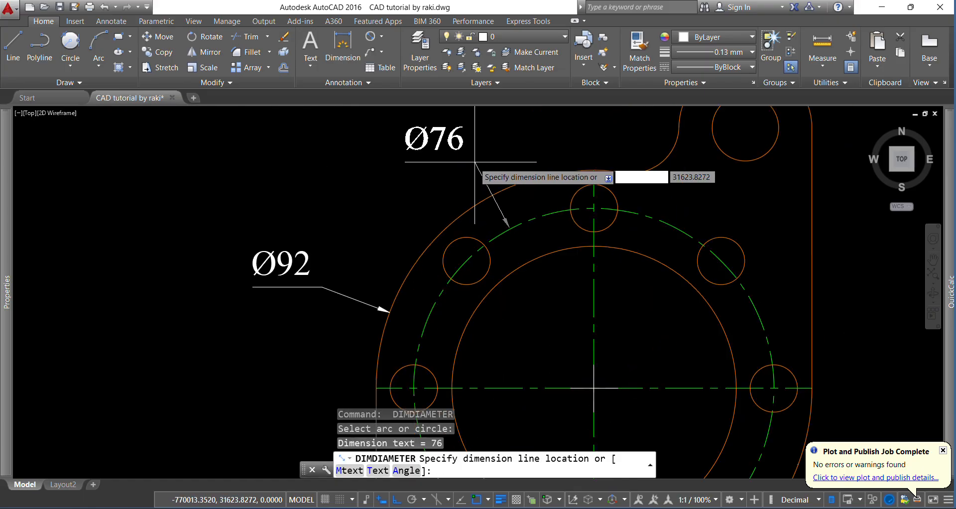
{"action": "left_click", "coordinate": [468, 164]}
{"action": "scroll", "coordinate": [440, 275], "scroll_direction": "down", "scroll_amount": 2}
Step: Add a diameter dimension to the flange's inner circle, with its text inside the circle
{"action": "key", "text": "Return"}
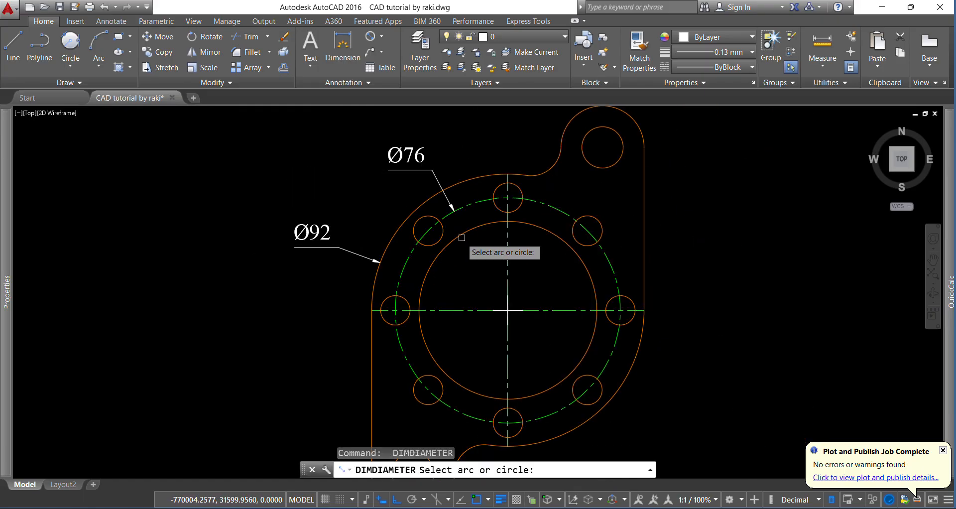
{"action": "left_click", "coordinate": [454, 243]}
{"action": "scroll", "coordinate": [450, 286], "scroll_direction": "up", "scroll_amount": 4}
{"action": "scroll", "coordinate": [426, 306], "scroll_direction": "down", "scroll_amount": 4}
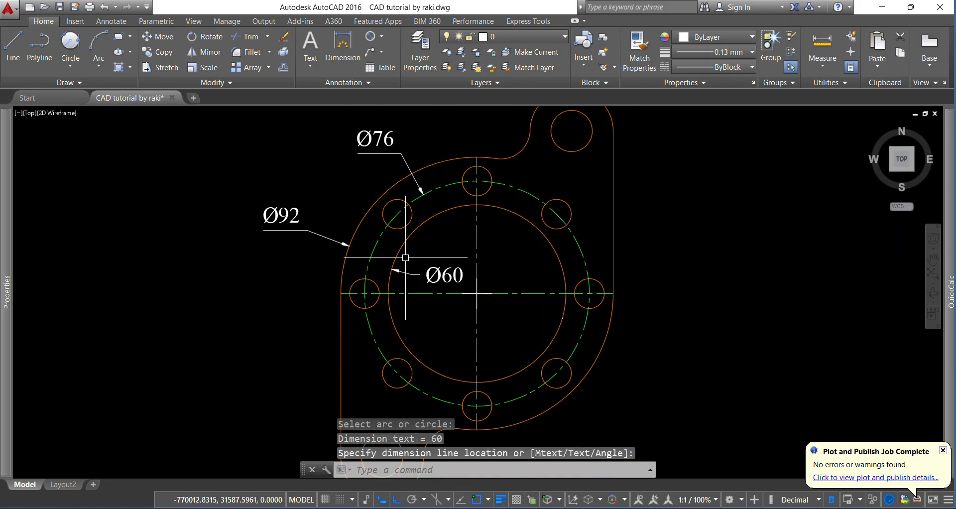
{"action": "left_click", "coordinate": [420, 273]}
Step: Add a diameter dimension to the lower-right bolt hole and change its text to "Ø10,8nos"
{"action": "key", "text": "Return"}
{"action": "left_click", "coordinate": [571, 372]}
{"action": "scroll", "coordinate": [571, 372], "scroll_direction": "up", "scroll_amount": 2}
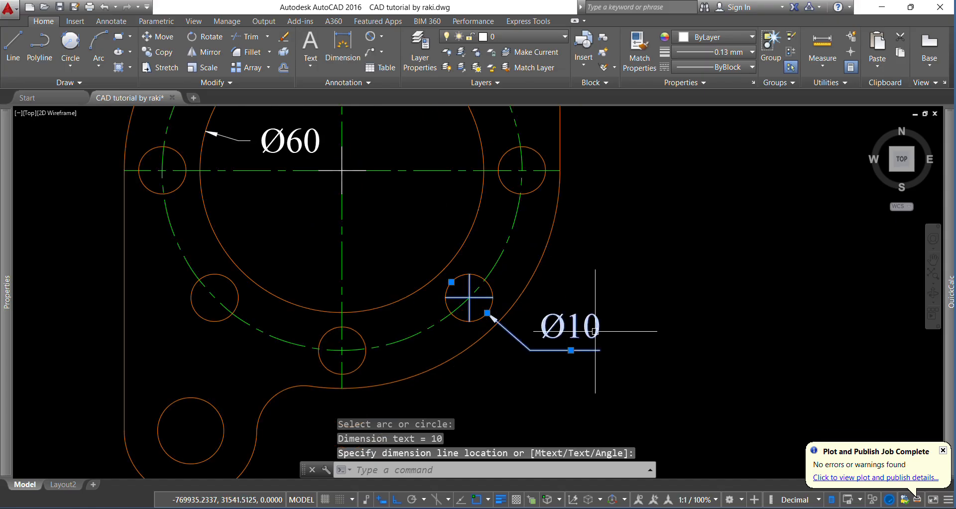
{"action": "left_click", "coordinate": [595, 331]}
{"action": "double_click", "coordinate": [597, 330]}
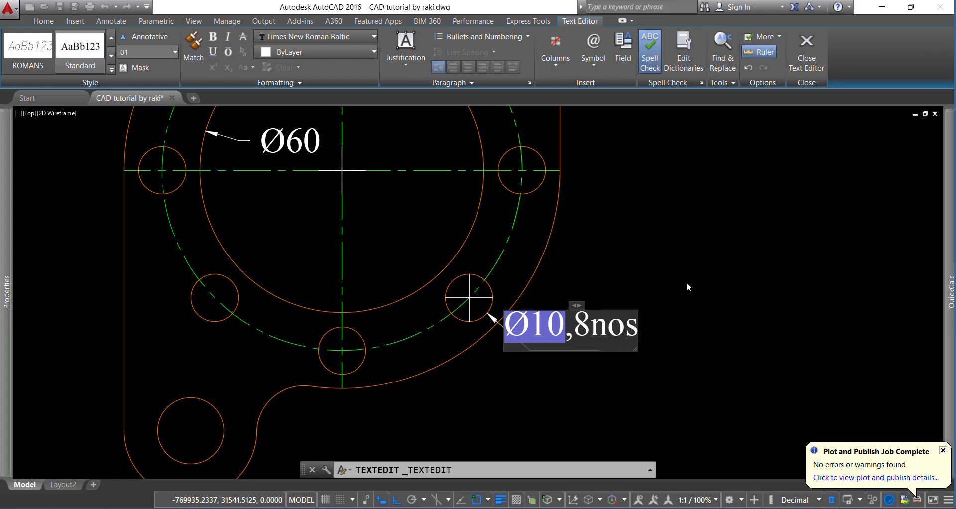
{"action": "key", "text": "Escape"}
{"action": "key", "text": "Escape"}
{"action": "key", "text": "Escape"}
{"action": "scroll", "coordinate": [497, 329], "scroll_direction": "down", "scroll_amount": 1}
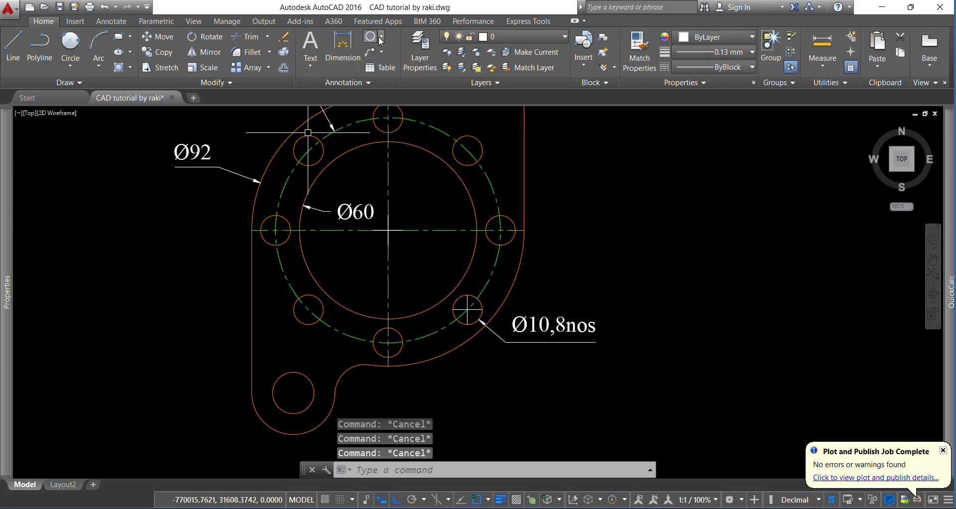
Step: Add a radius dimension to the fillet beside the lower lug, with its text just outside the outline
{"action": "left_click", "coordinate": [381, 39]}
{"action": "left_click", "coordinate": [392, 169]}
{"action": "scroll", "coordinate": [394, 217], "scroll_direction": "down", "scroll_amount": 1}
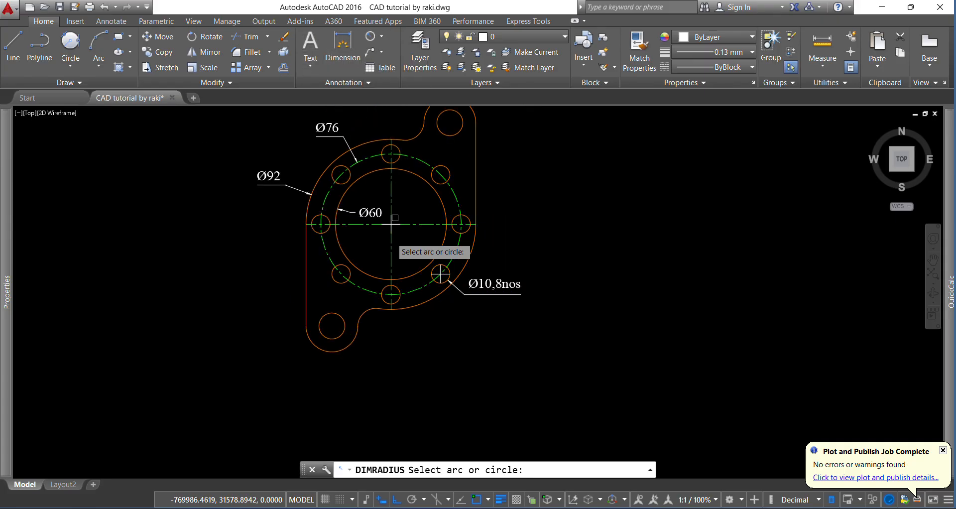
{"action": "scroll", "coordinate": [362, 359], "scroll_direction": "up", "scroll_amount": 1}
{"action": "left_click", "coordinate": [361, 287]}
{"action": "scroll", "coordinate": [381, 314], "scroll_direction": "up", "scroll_amount": 1}
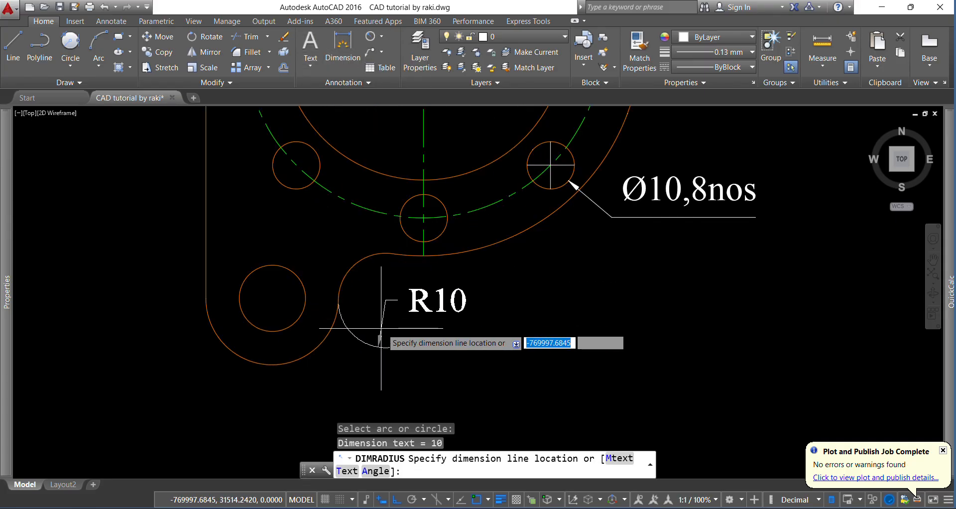
{"action": "left_click", "coordinate": [371, 274]}
{"action": "scroll", "coordinate": [393, 283], "scroll_direction": "down", "scroll_amount": 1}
Step: Add a radius dimension to the lower lug's outer arc, with its text at the lug's lower left
{"action": "key", "text": "Return"}
{"action": "left_click", "coordinate": [312, 326]}
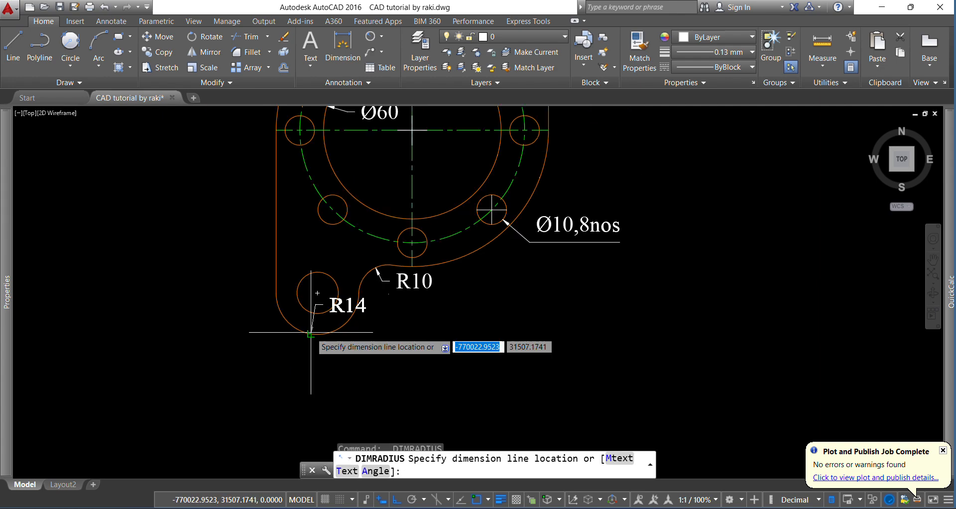
{"action": "scroll", "coordinate": [241, 324], "scroll_direction": "up", "scroll_amount": 1}
{"action": "left_click", "coordinate": [243, 322]}
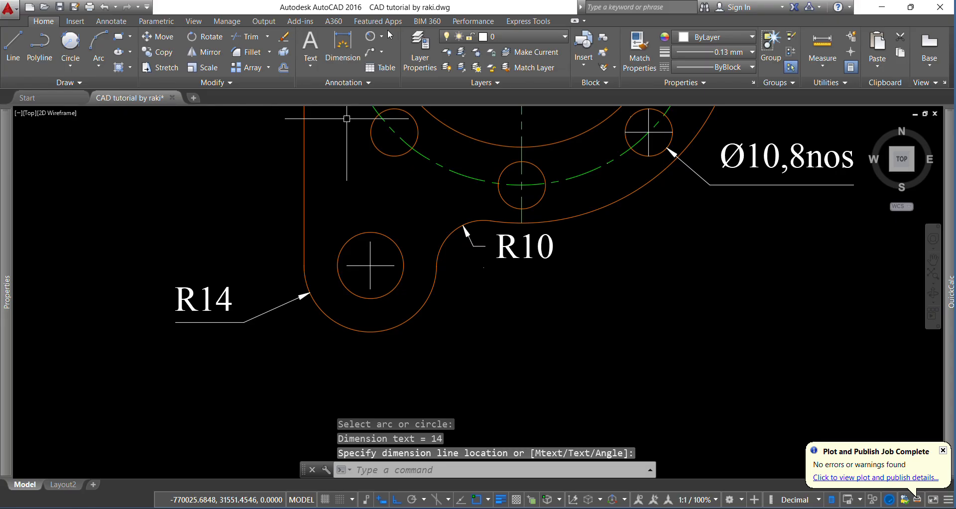
Step: Add a diameter dimension to the lower lug's hole, with its text below the lug
{"action": "left_click", "coordinate": [382, 38]}
{"action": "left_click", "coordinate": [393, 180]}
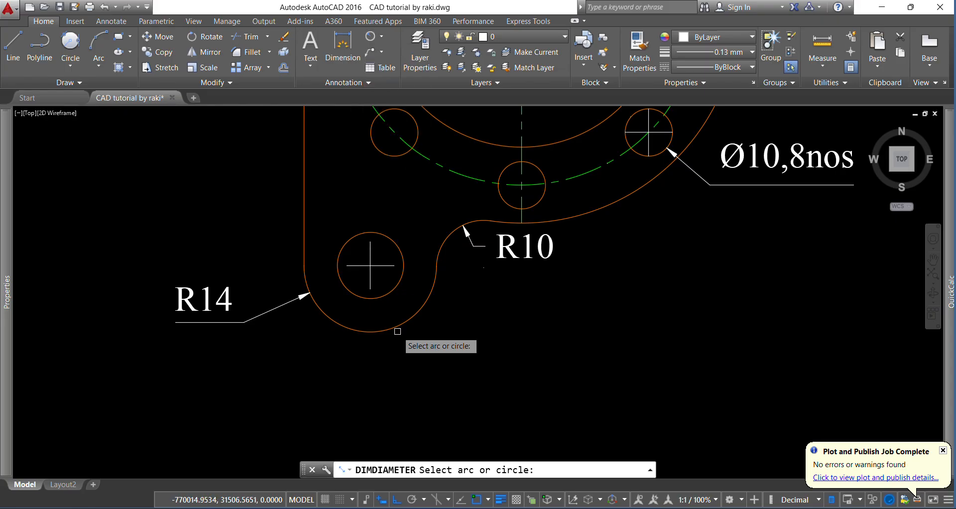
{"action": "left_click", "coordinate": [383, 293]}
{"action": "scroll", "coordinate": [384, 385], "scroll_direction": "up", "scroll_amount": 2}
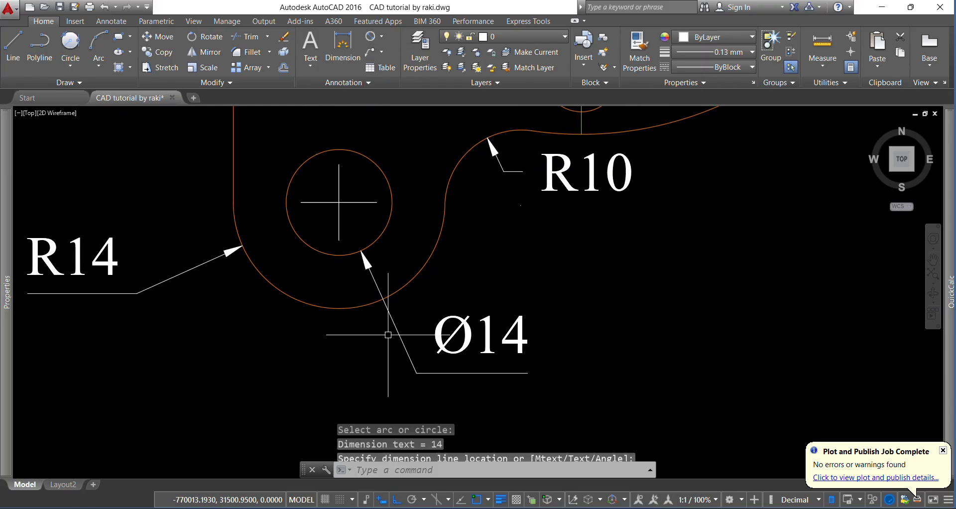
{"action": "scroll", "coordinate": [384, 391], "scroll_direction": "down", "scroll_amount": 2}
Step: Add a vertical linear dimension from the horizontal centre line to the upper lug hole's centre, placed right of the flange
{"action": "scroll", "coordinate": [460, 342], "scroll_direction": "down", "scroll_amount": 3}
{"action": "middle_click_drag", "start_coordinate": [610, 194], "coordinate": [575, 283]}
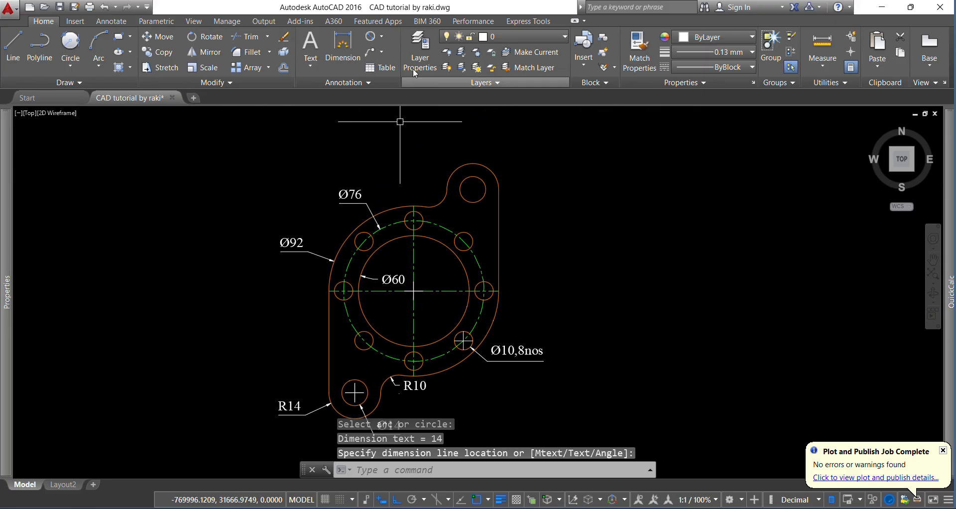
{"action": "left_click", "coordinate": [383, 36]}
{"action": "left_click", "coordinate": [394, 62]}
{"action": "scroll", "coordinate": [504, 266], "scroll_direction": "up", "scroll_amount": 2}
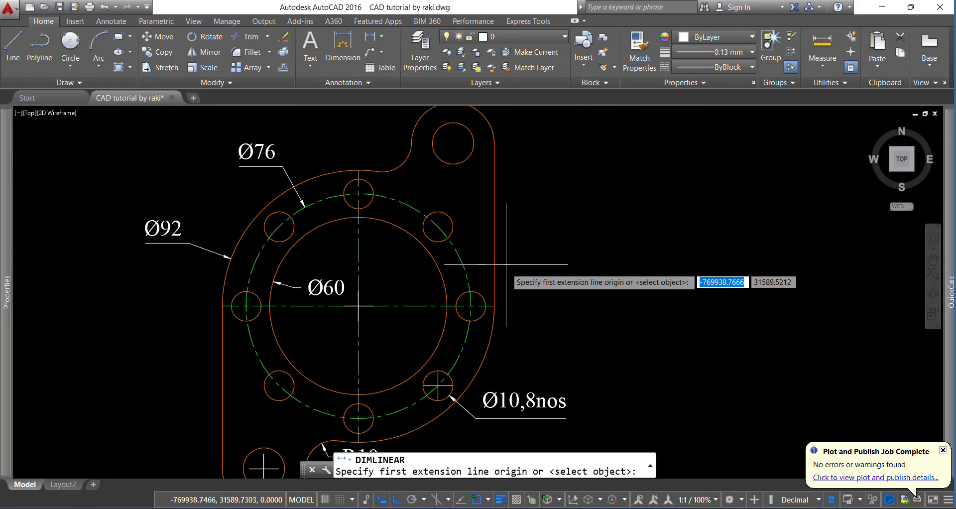
{"action": "left_click", "coordinate": [494, 306]}
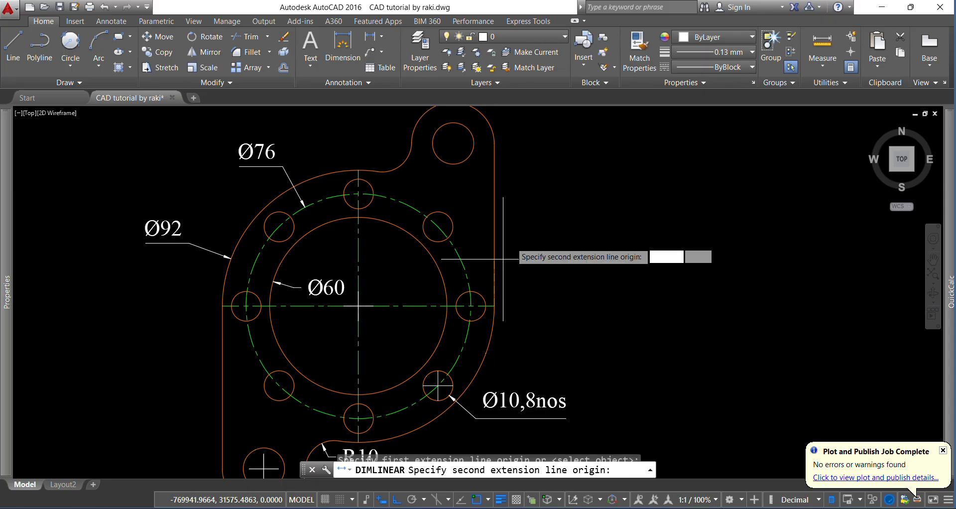
{"action": "left_click", "coordinate": [453, 144]}
{"action": "left_click", "coordinate": [573, 221]}
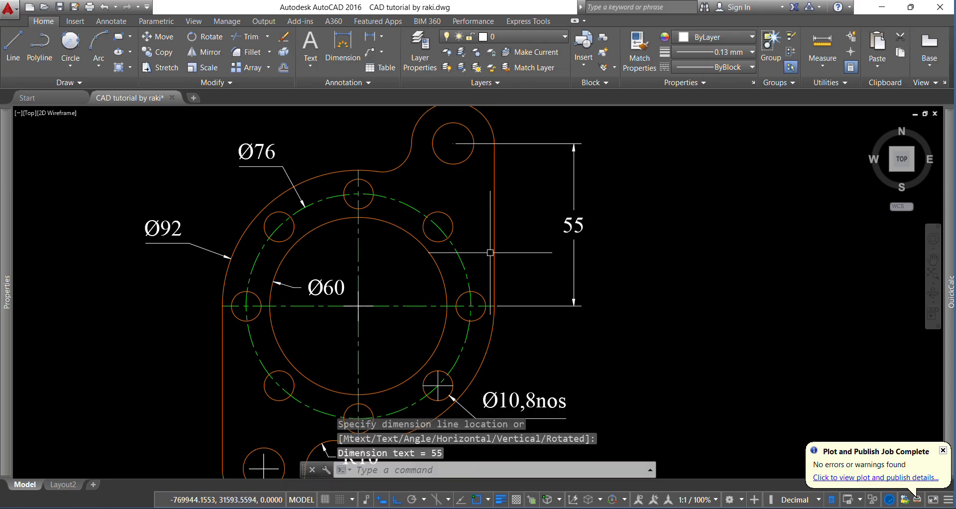
Step: Add a horizontal linear dimension from the flange's vertical centre line to the upper lug hole's centre, placed above the lug
{"action": "scroll", "coordinate": [463, 274], "scroll_direction": "down", "scroll_amount": 2}
{"action": "scroll", "coordinate": [406, 187], "scroll_direction": "up", "scroll_amount": 2}
{"action": "key", "text": "Return"}
{"action": "left_click", "coordinate": [394, 223]}
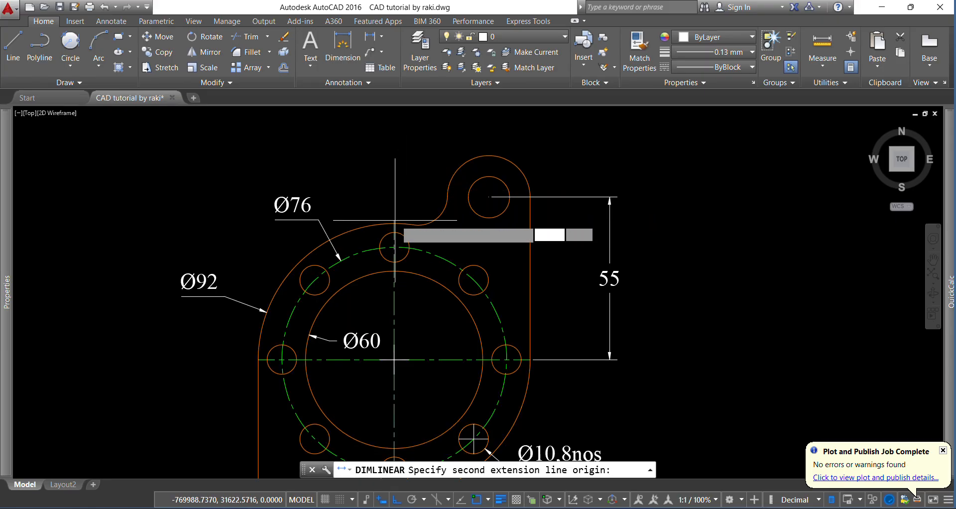
{"action": "left_click", "coordinate": [489, 197]}
{"action": "scroll", "coordinate": [489, 199], "scroll_direction": "down", "scroll_amount": 2}
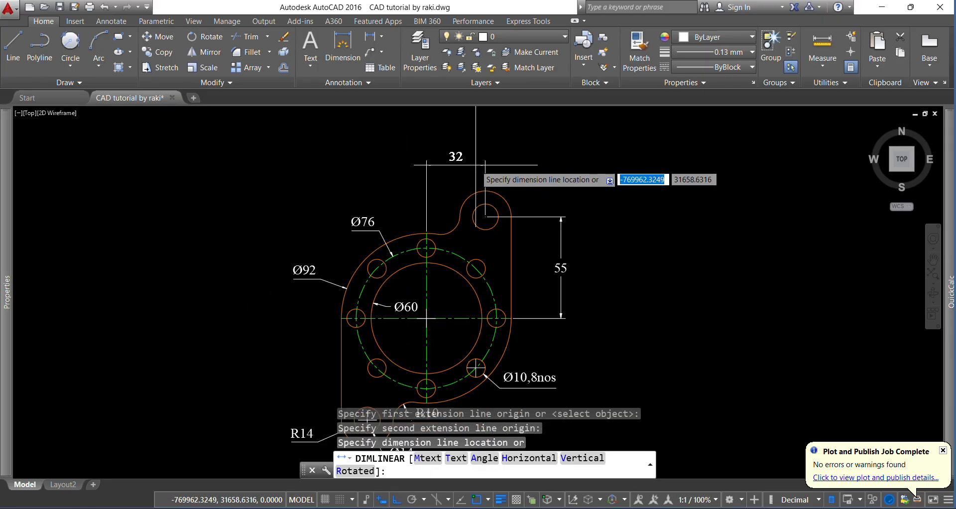
{"action": "left_click", "coordinate": [441, 170]}
{"action": "scroll", "coordinate": [441, 179], "scroll_direction": "up", "scroll_amount": 2}
{"action": "key", "text": "Escape"}
{"action": "key", "text": "Escape"}
{"action": "scroll", "coordinate": [442, 191], "scroll_direction": "down", "scroll_amount": 4}
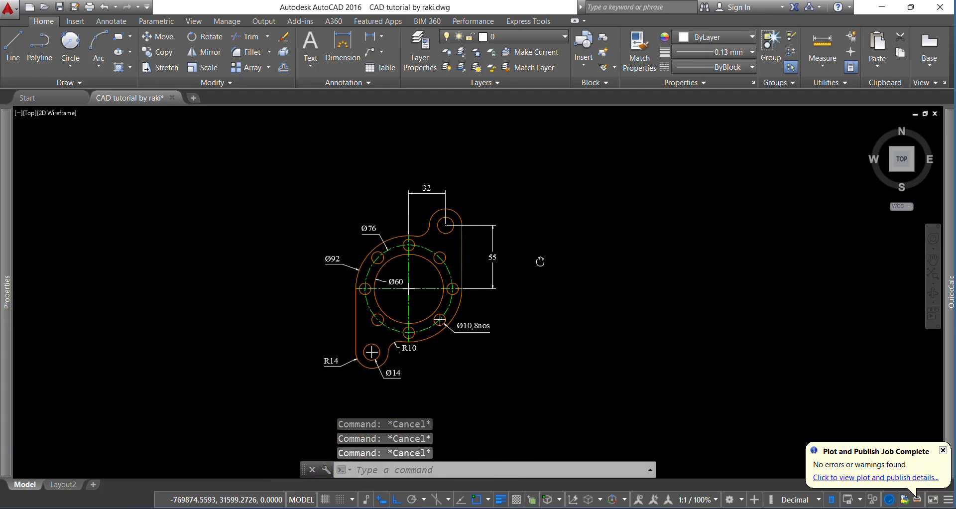
Step: Compare the flange with the Exercise 19 reference PDF in WPS and draw a two-segment check mark beside it in AutoCAD
{"action": "key", "text": "alt+Tab"}
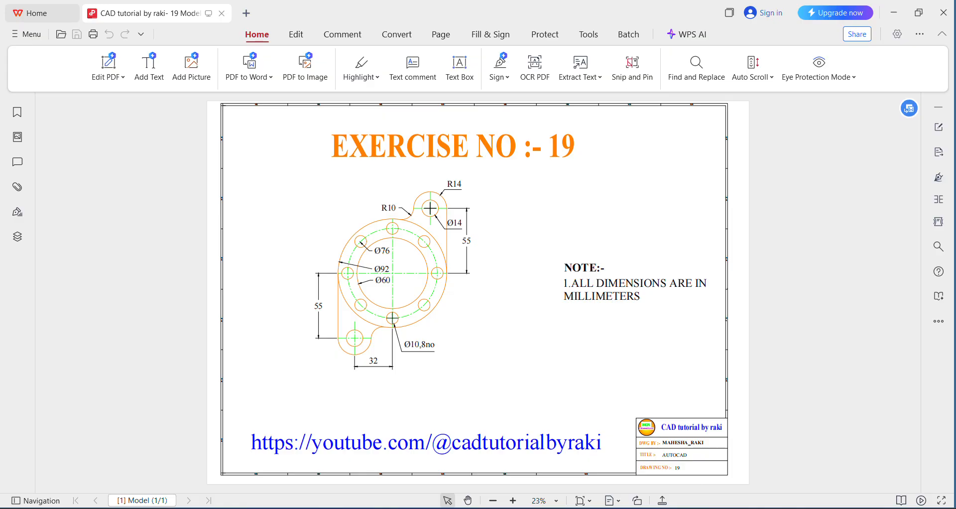
{"action": "key", "text": "alt+Tab"}
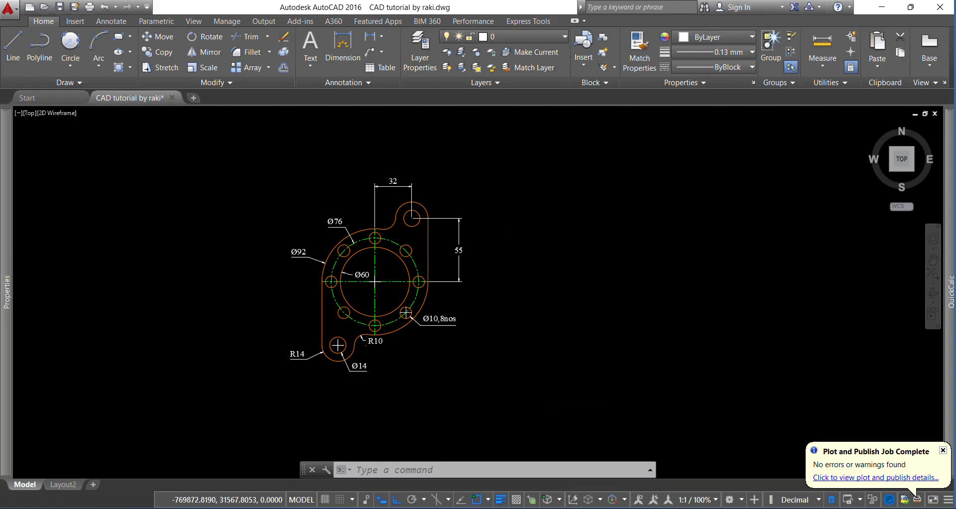
{"action": "type", "text": "l"}
{"action": "key", "text": "Return"}
{"action": "left_click", "coordinate": [531, 312]}
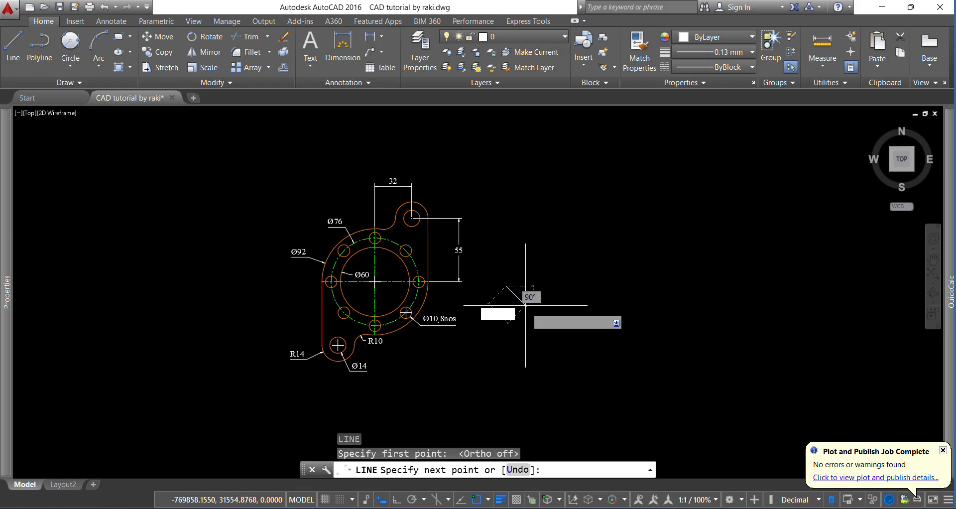
{"action": "left_click", "coordinate": [642, 203]}
{"action": "key", "text": "Escape"}
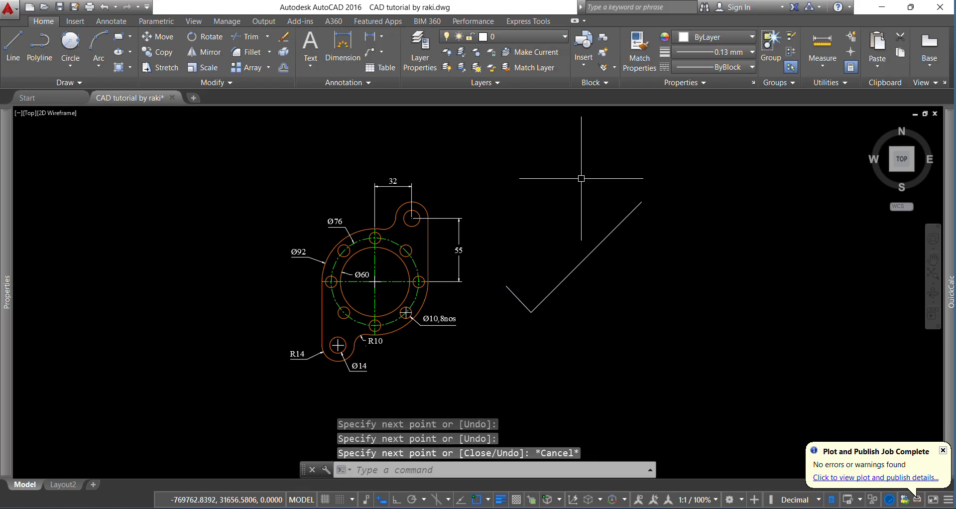